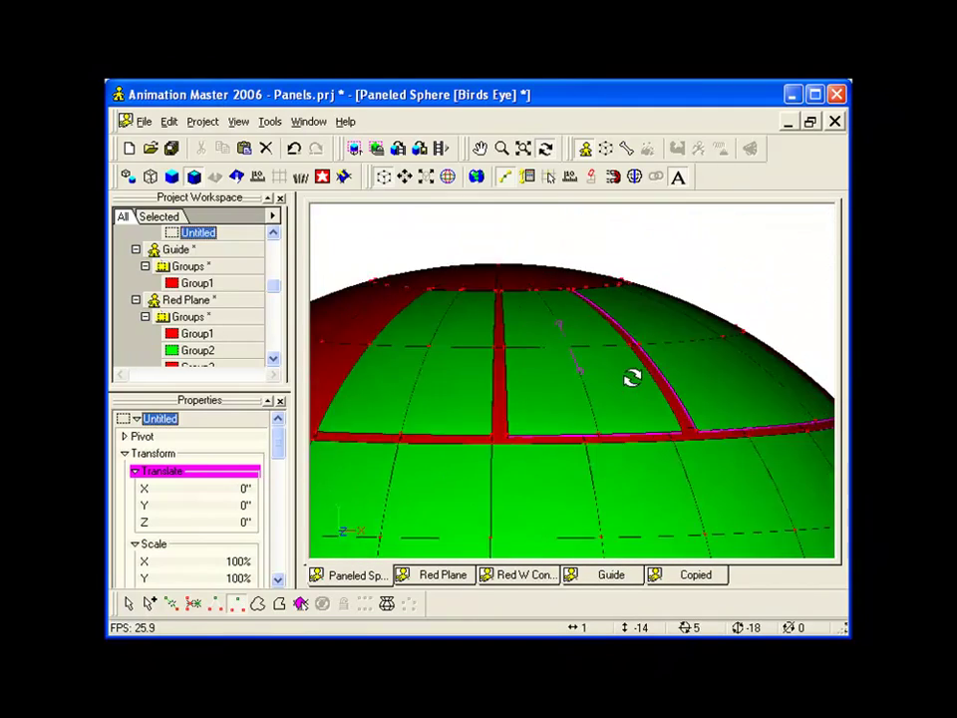
Step: Lift the selected separate green panel straight up off the top of the sphere and deselect it
scroll(650, 392, down, 5)
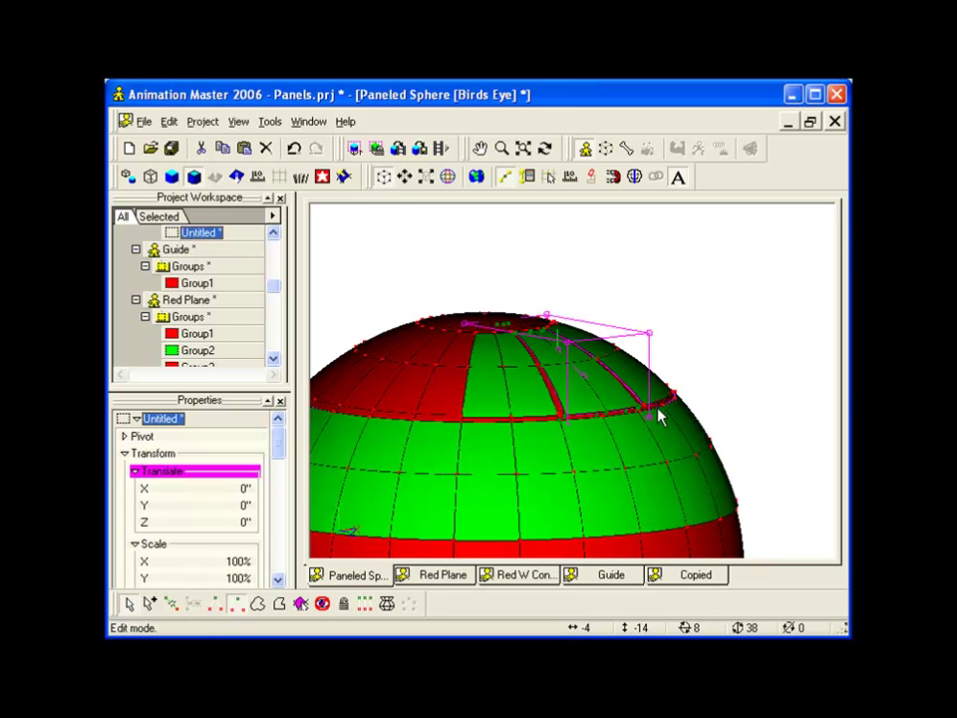
drag(594, 392, 594, 297)
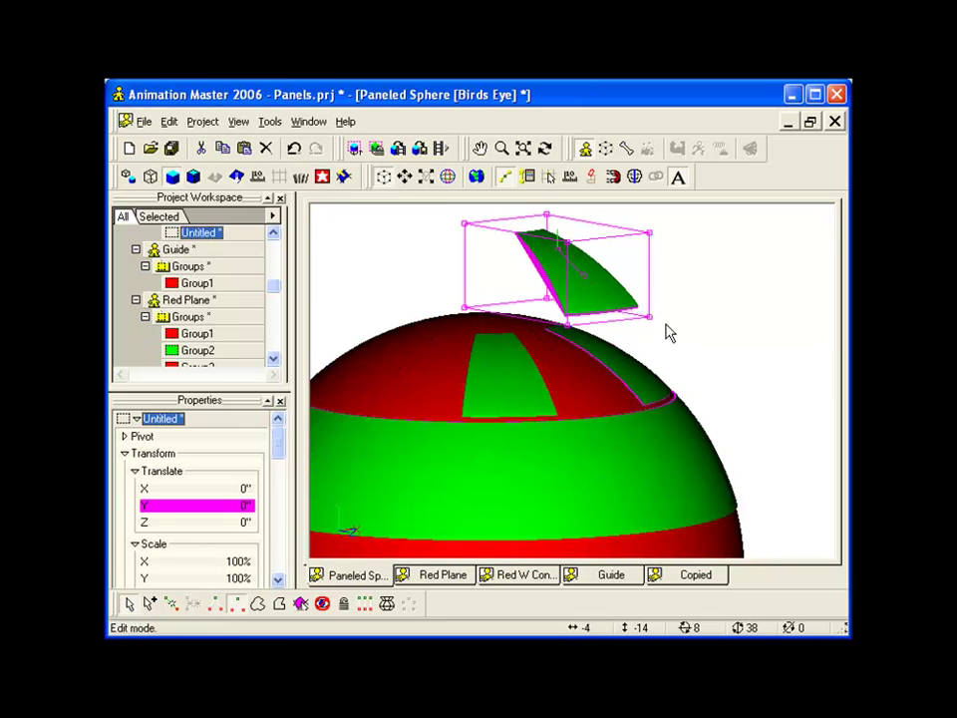
click(692, 337)
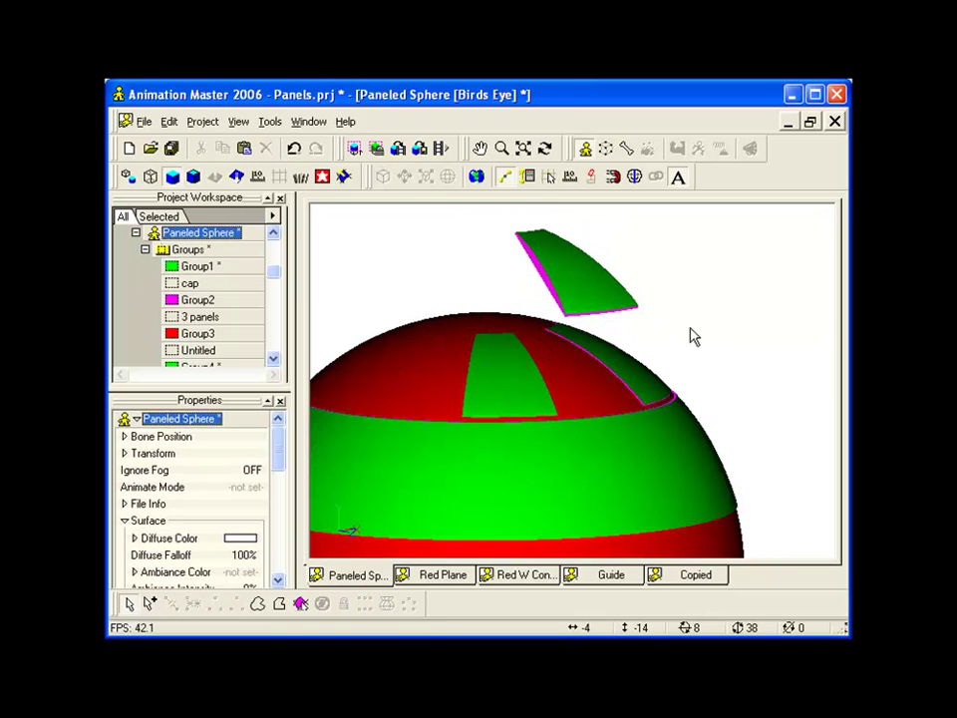
Step: Isolate the inner red sphere of the paneled model by hiding all other geometry
click(464, 317)
key(slash)
key(h)
middle_drag(557, 398, 602, 311)
scroll(602, 311, down, 3)
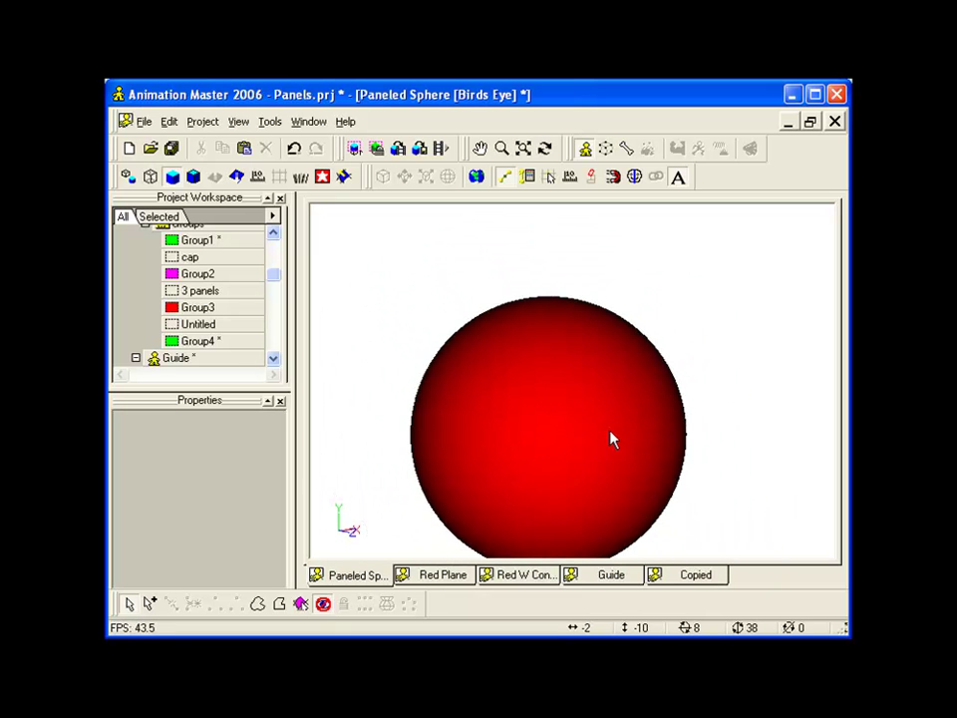
Step: Display the isolated red sphere as shaded wireframe and examine its splines from several angles
key(0)
click(604, 424)
key(t)
drag(712, 395, 675, 391)
scroll(679, 398, down, 2)
middle_drag(679, 397, 643, 372)
scroll(643, 371, up, 3)
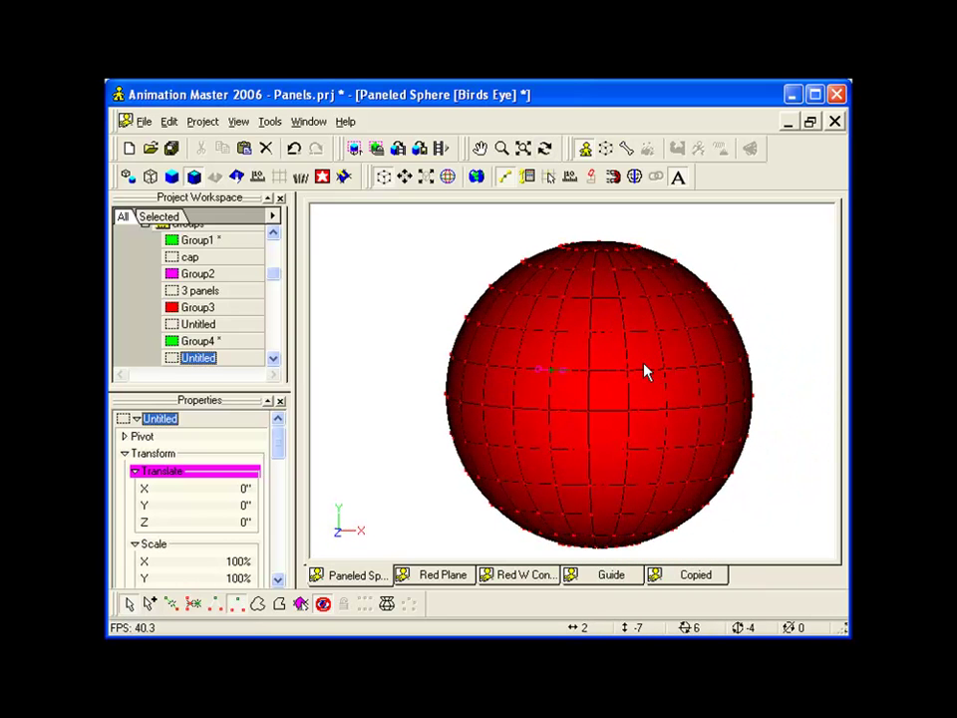
Step: Unhide the rest of the paneled sphere and examine the raised panel and the cap from different angles
key(h)
middle_drag(656, 317, 659, 369)
scroll(630, 320, up, 3)
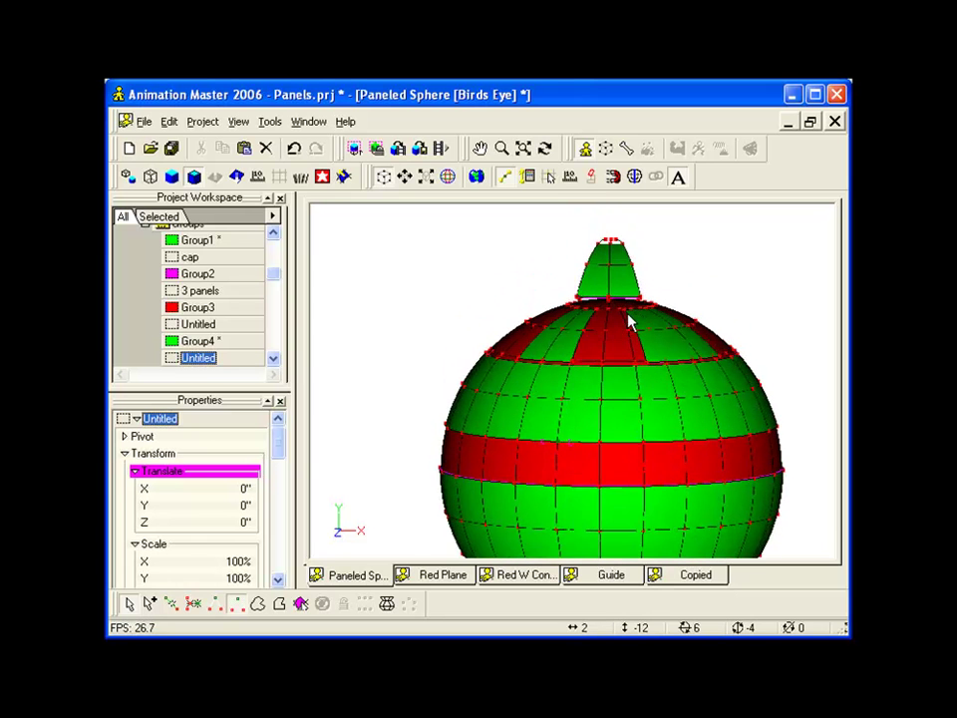
key(t)
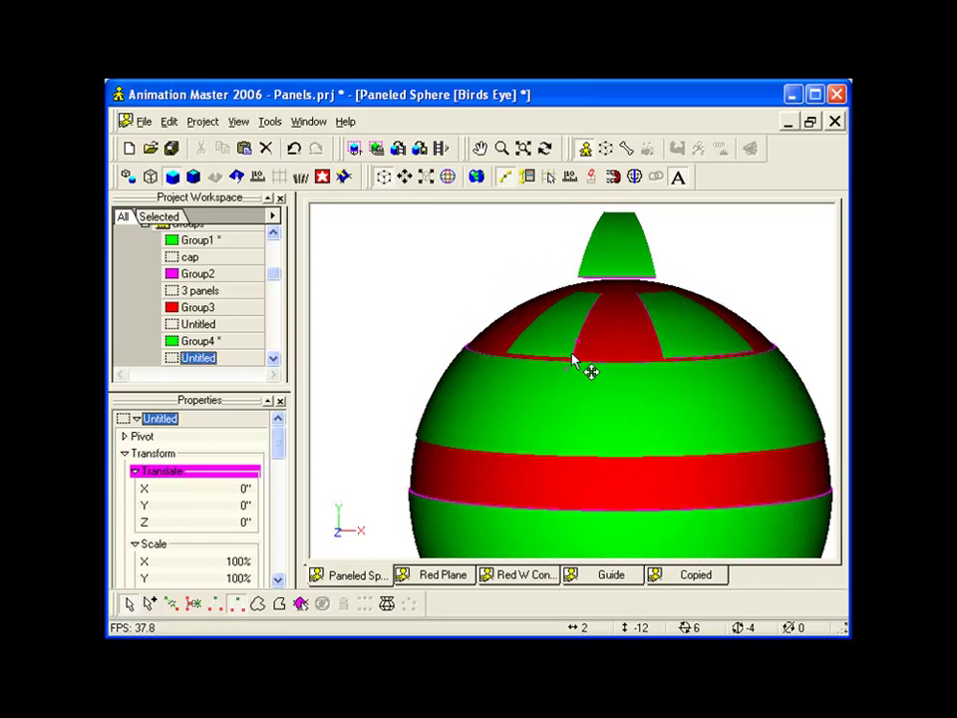
drag(566, 363, 630, 357)
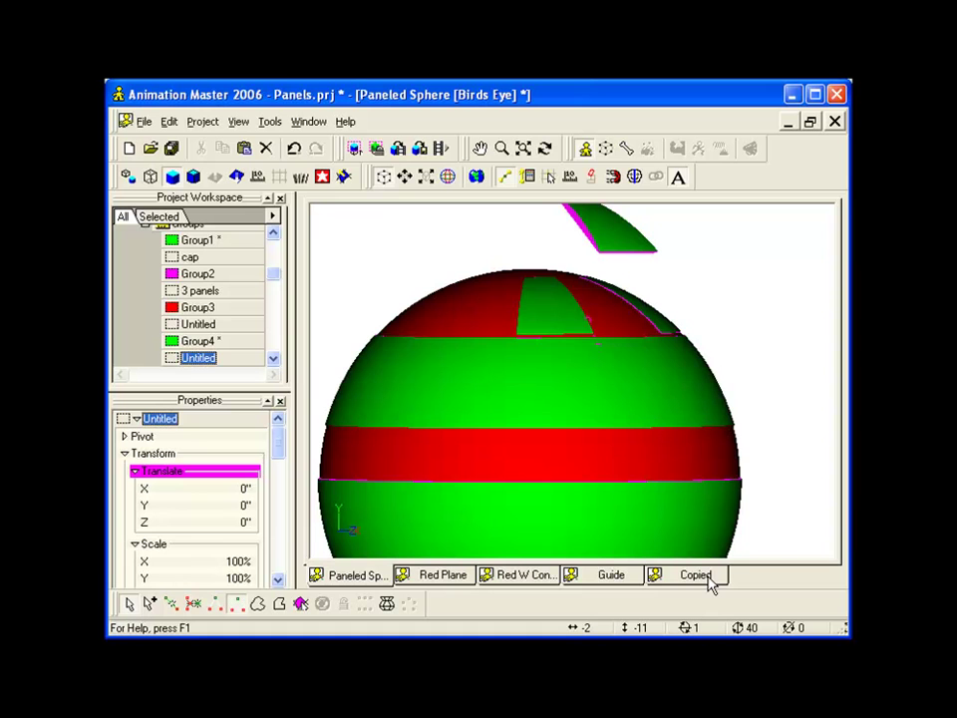
Step: Copy a single four-point patch from the front of the Guide sphere into the Red Plane model and check it in side view
click(619, 576)
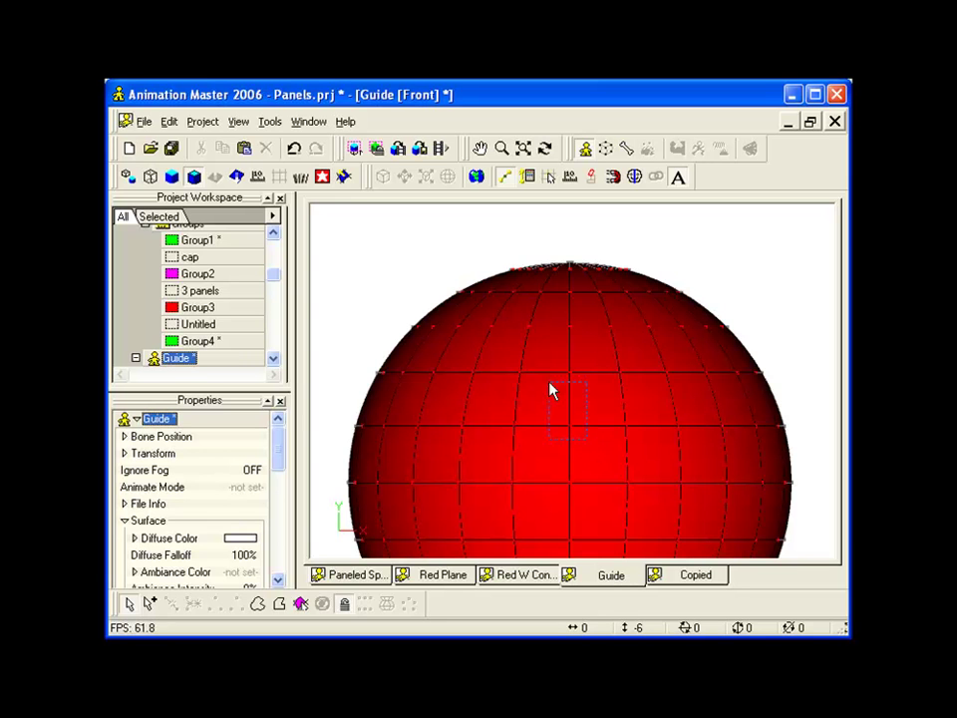
drag(499, 357, 502, 366)
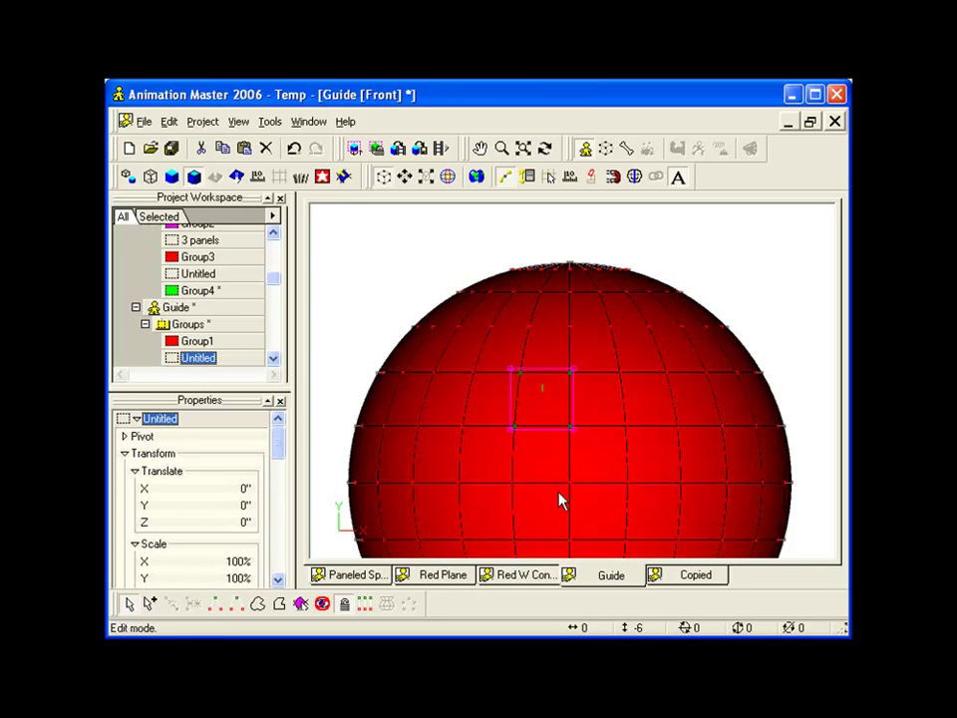
click(448, 580)
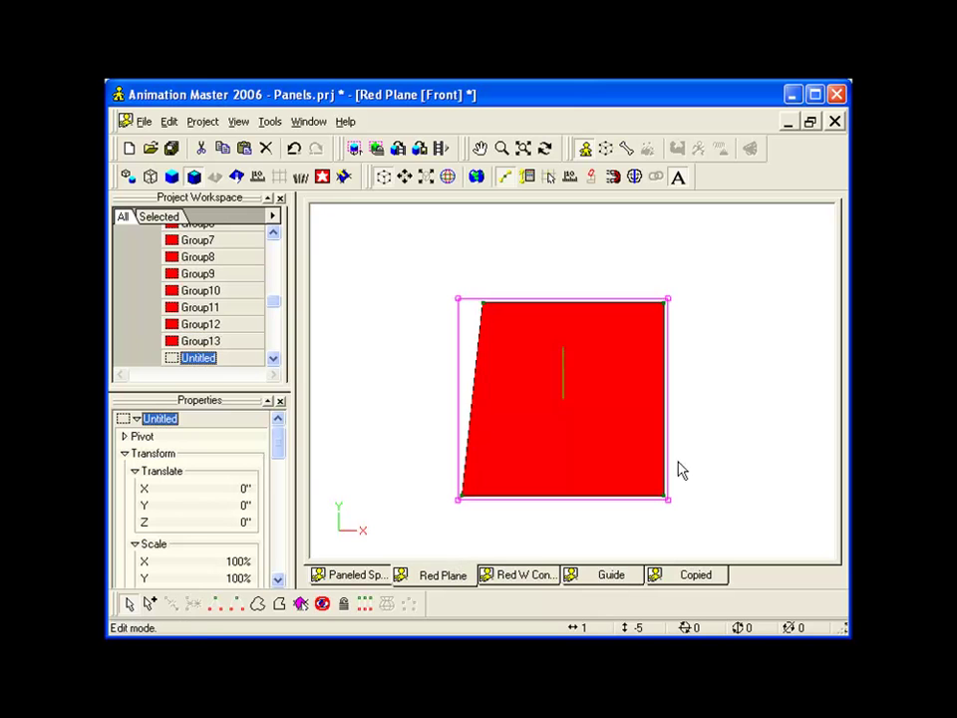
drag(665, 299, 597, 333)
key(6)
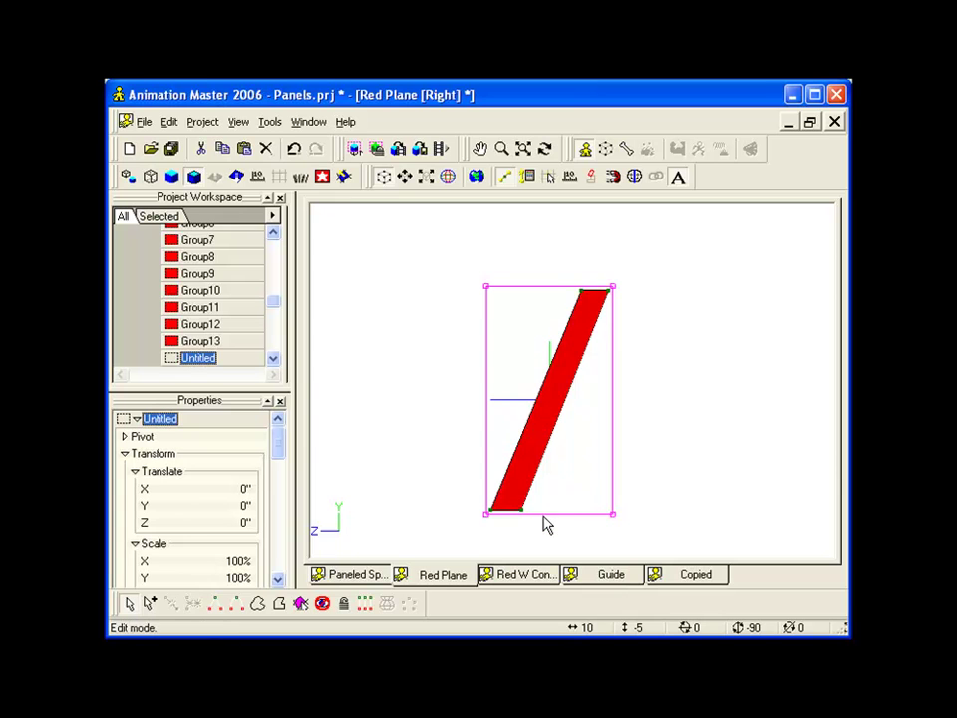
Step: In front wireframe view, duplicate the patch's two upper control points with their spline and place the copy above the patch
key(2)
key(8)
key(m)
drag(671, 392, 716, 409)
click(718, 410)
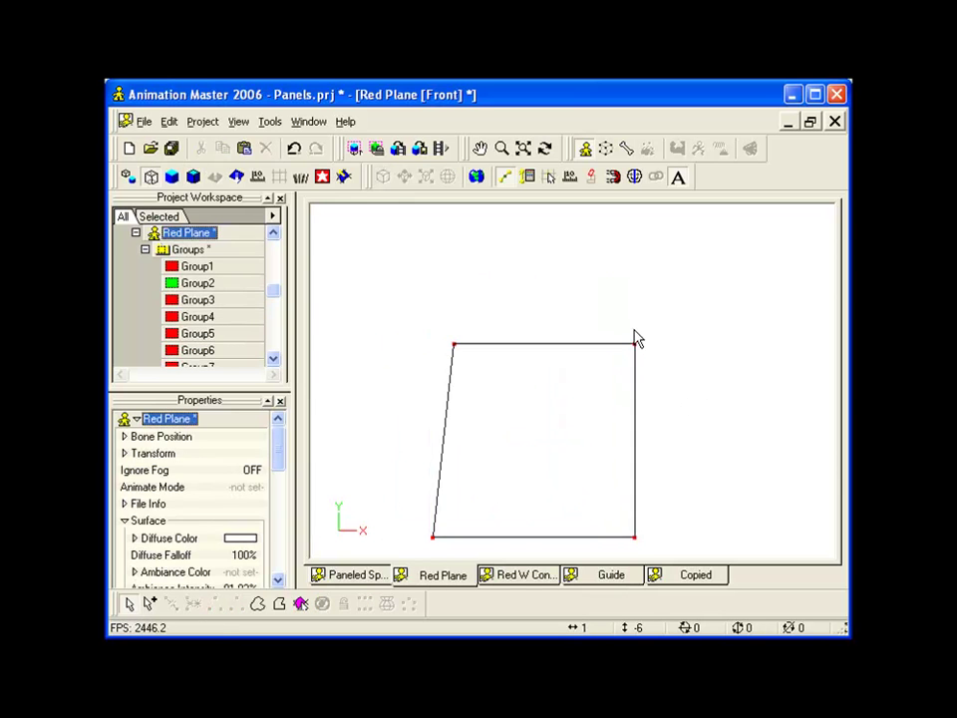
drag(432, 321, 715, 364)
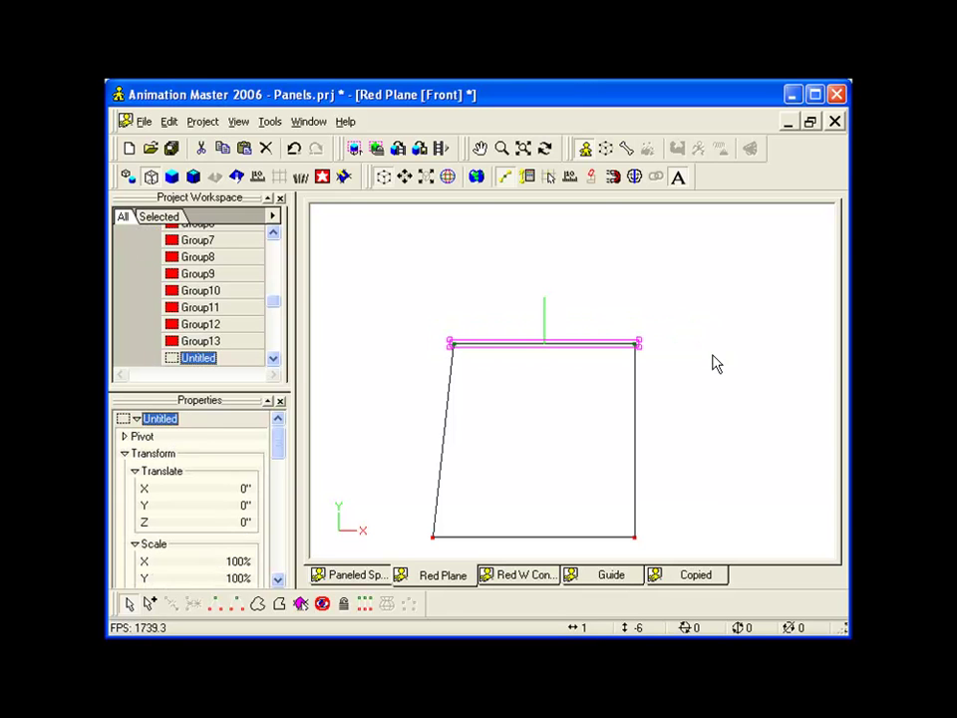
drag(557, 346, 563, 284)
click(475, 281)
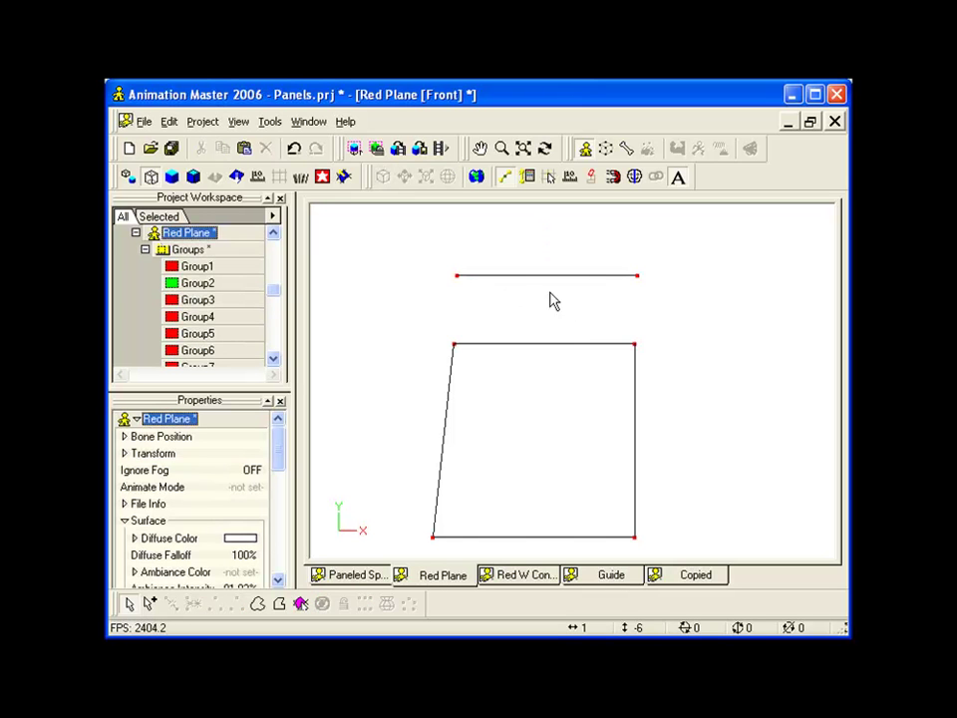
Step: Insert a control point midway along the copied spline and raise it about 0.12" to bend the spline into an arch
click(637, 275)
key(t)
drag(684, 322, 612, 284)
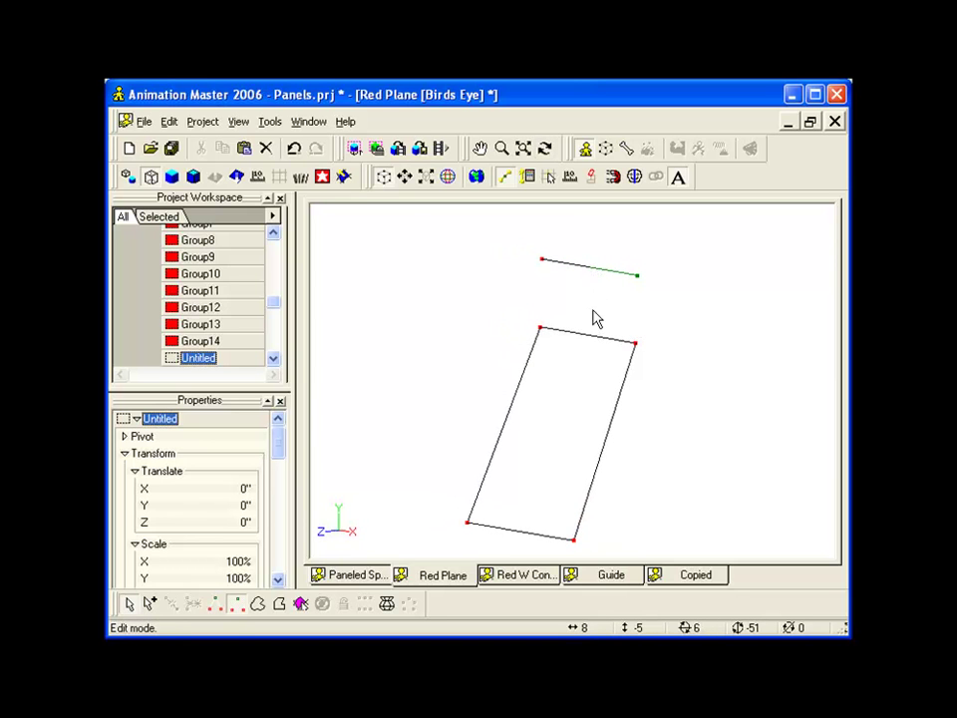
key(a)
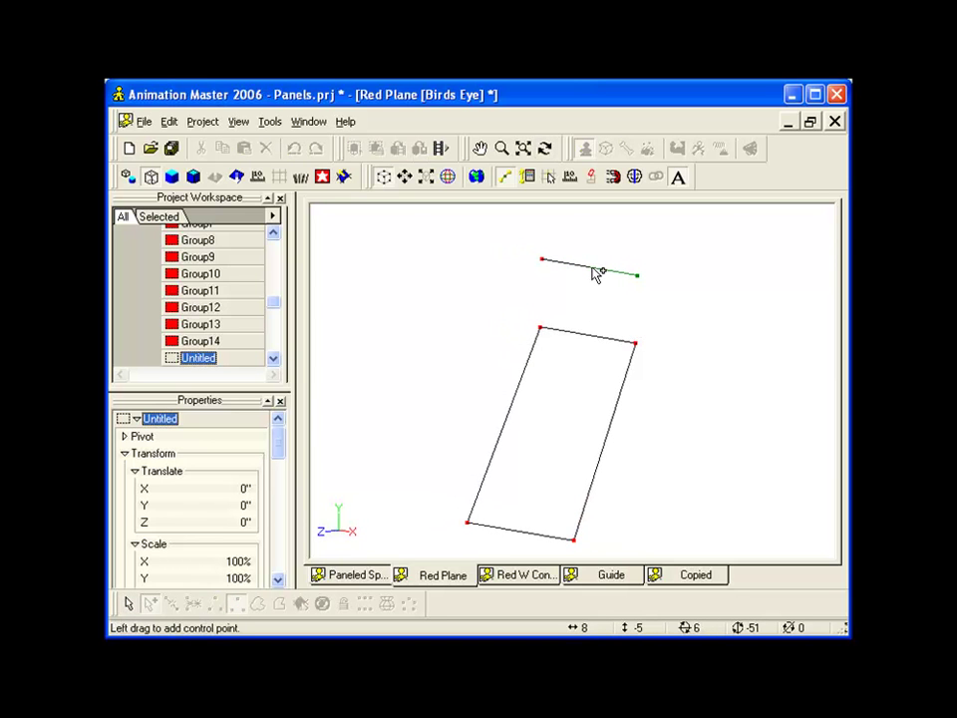
click(593, 269)
drag(591, 275, 551, 247)
key(1)
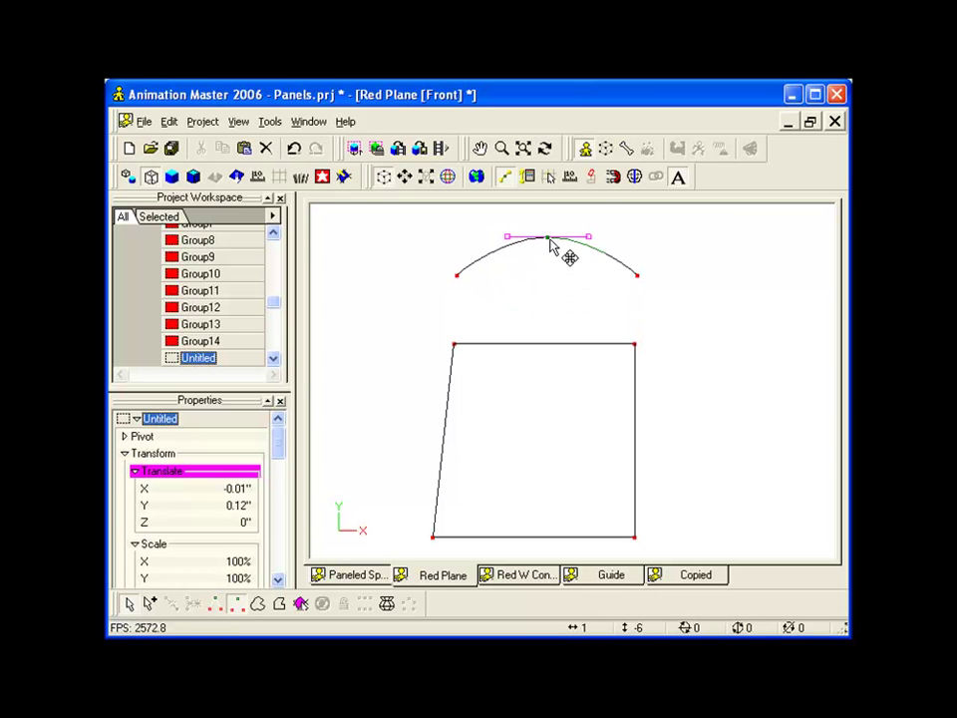
click(555, 296)
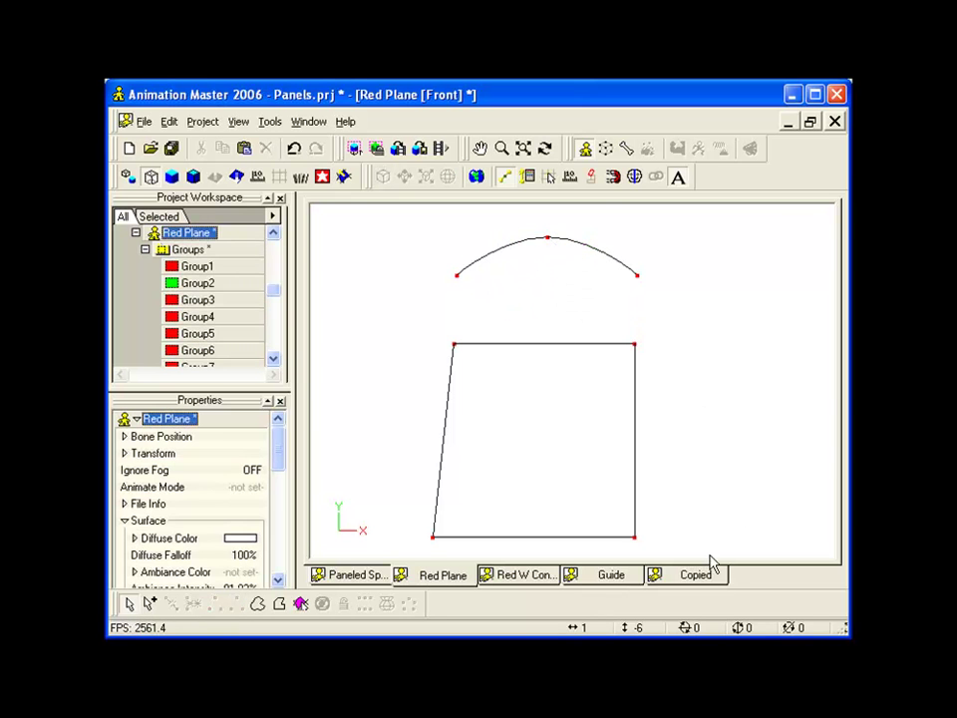
Step: In the Red W Control model, examine the outer control points around the patch and select the Control group
click(523, 575)
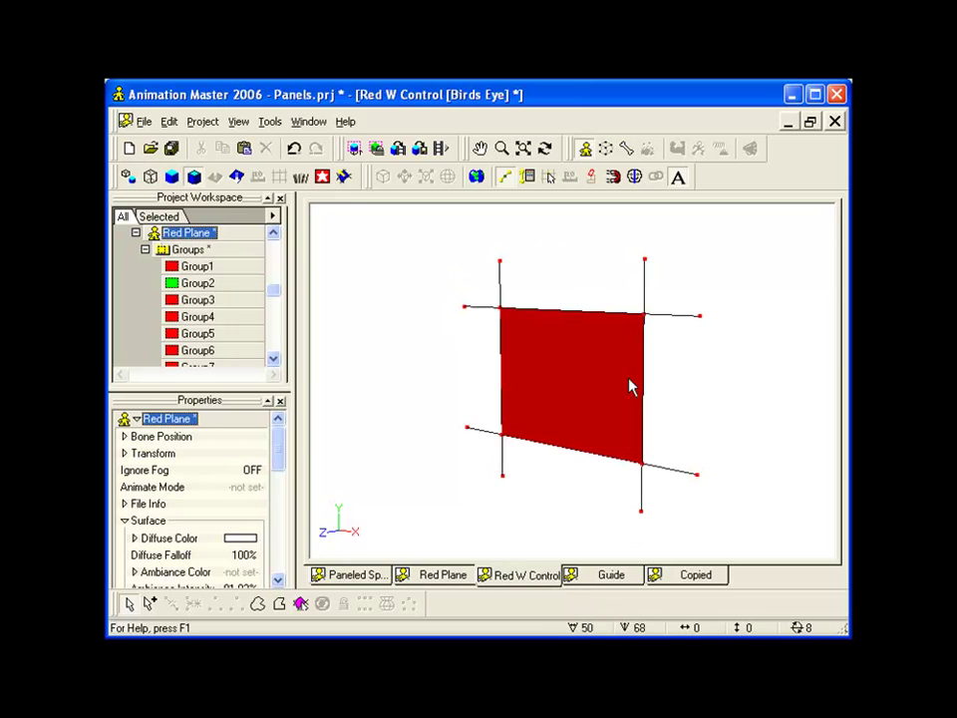
click(644, 260)
click(699, 316)
click(697, 474)
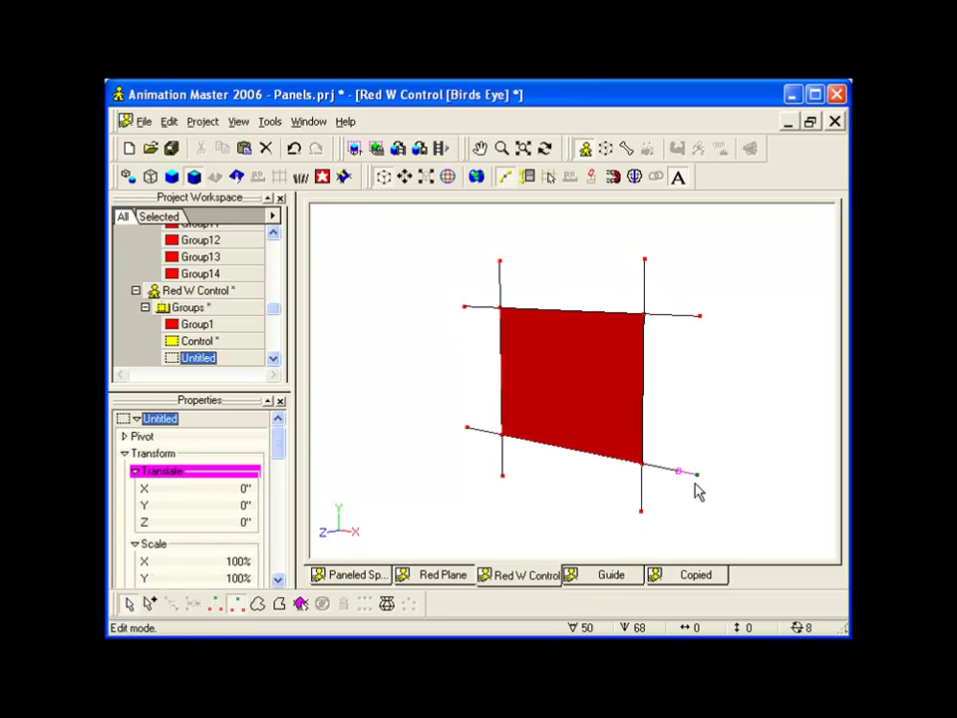
click(220, 344)
drag(610, 381, 617, 413)
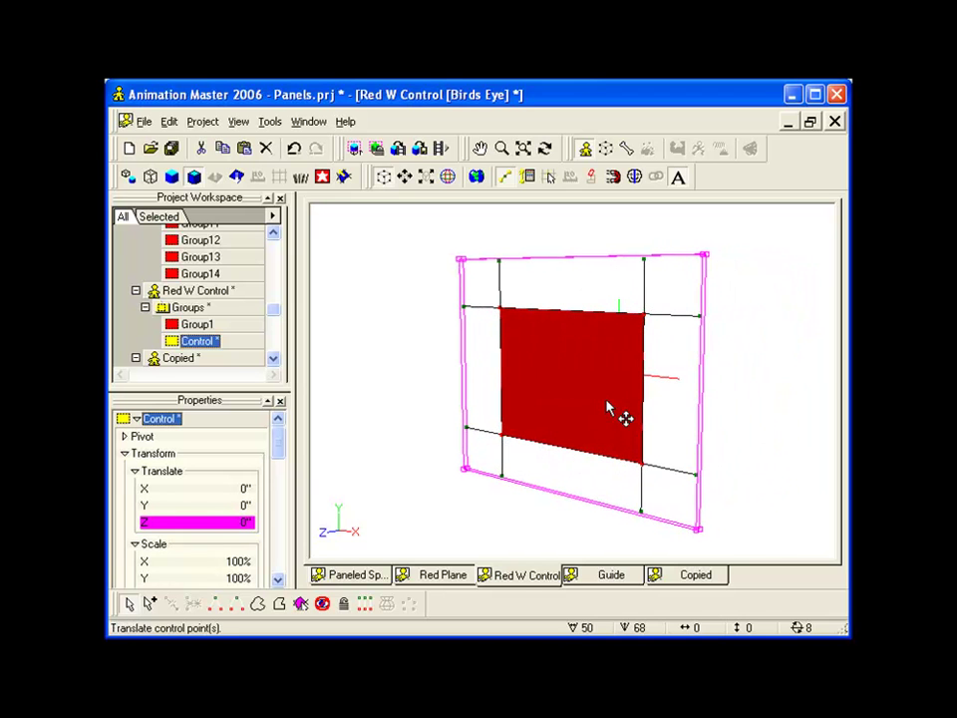
Step: Copy two adjacent rings of front control points near the Guide sphere's top into the Copied model and display them as shaded wireframe
click(612, 576)
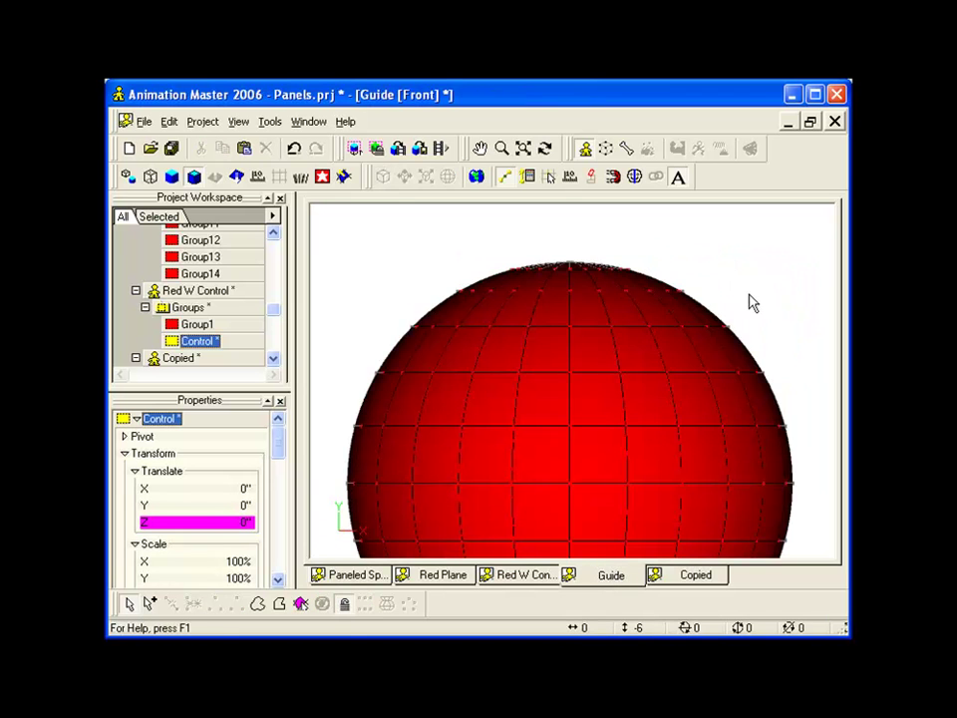
drag(372, 333, 787, 292)
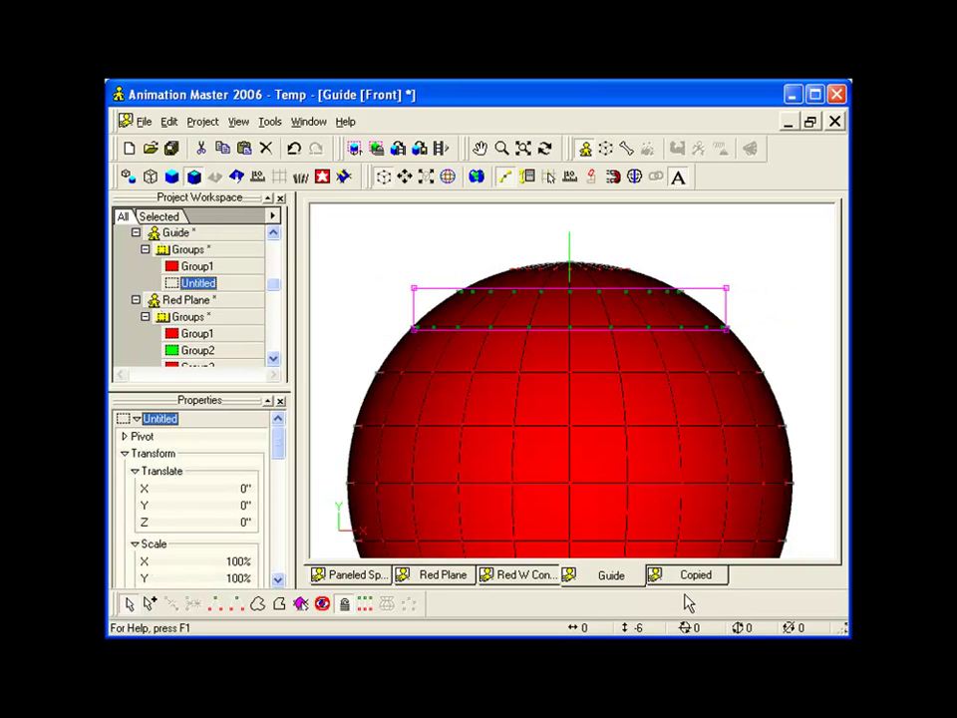
click(694, 576)
key(ctrl+v)
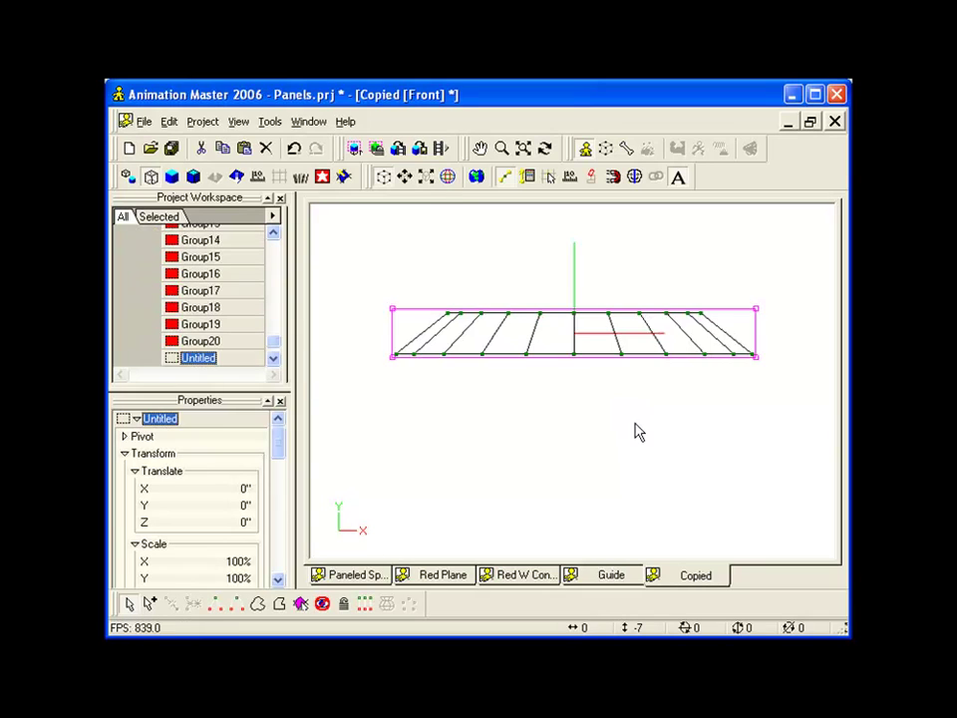
key(0)
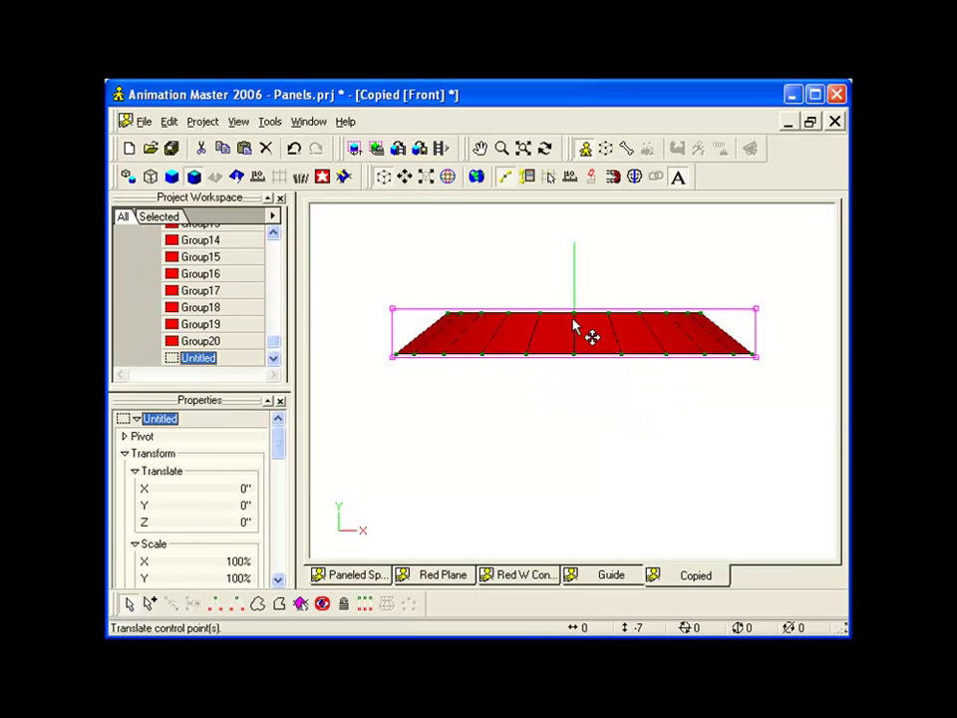
Step: Examine the pasted two-ring band in the Copied model up close and from a bird's-eye angle
click(747, 403)
scroll(763, 369, up, 3)
scroll(763, 369, up, 2)
click(630, 269)
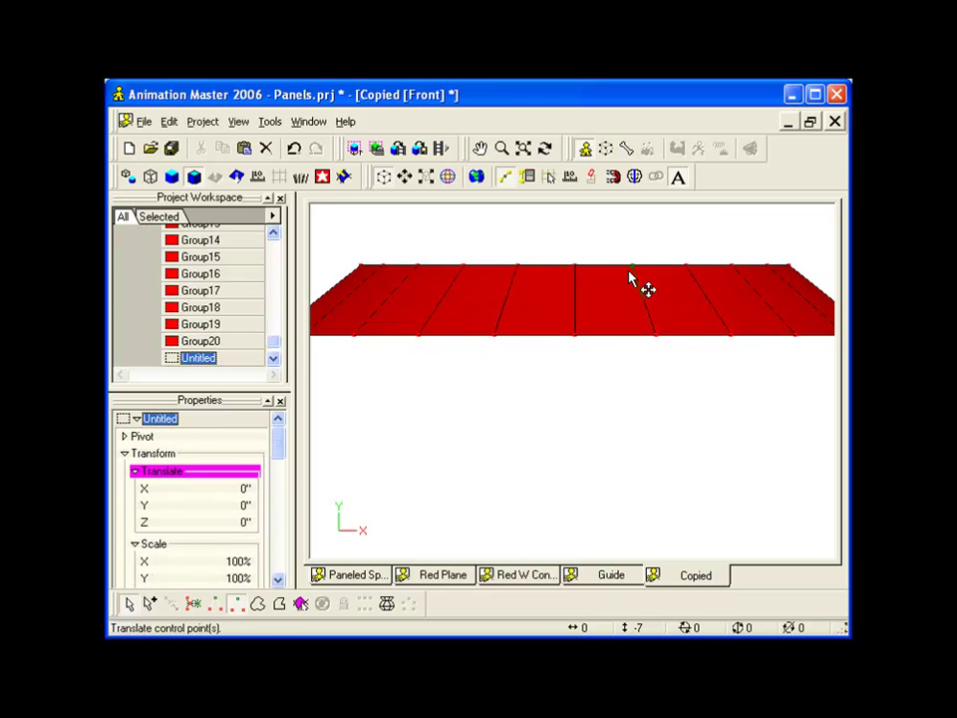
key(t)
drag(645, 275, 651, 304)
scroll(646, 311, down, 4)
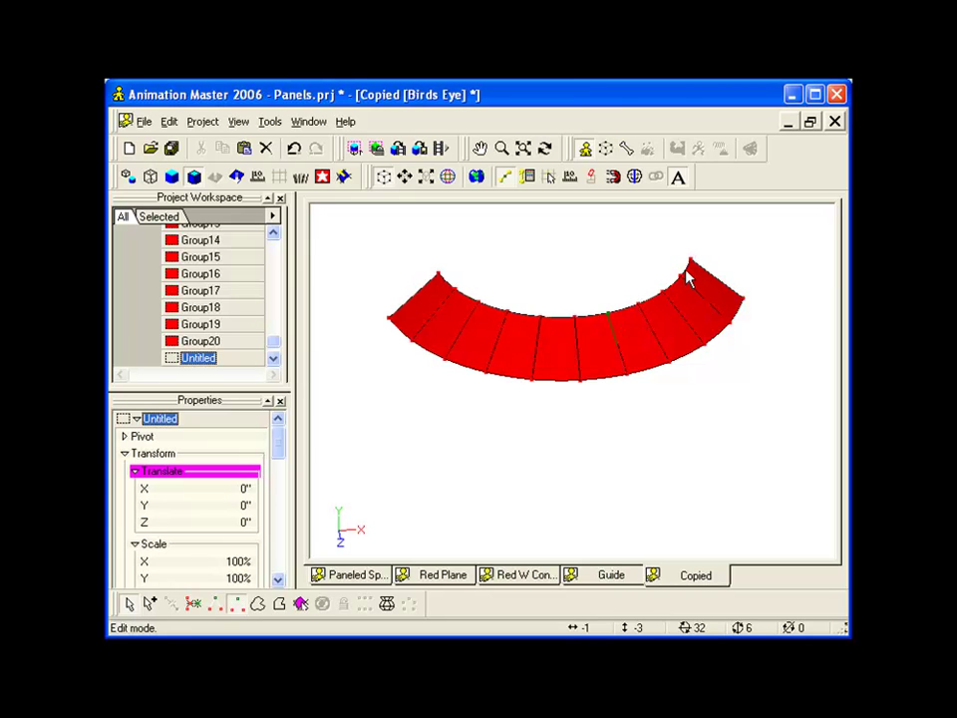
key(1)
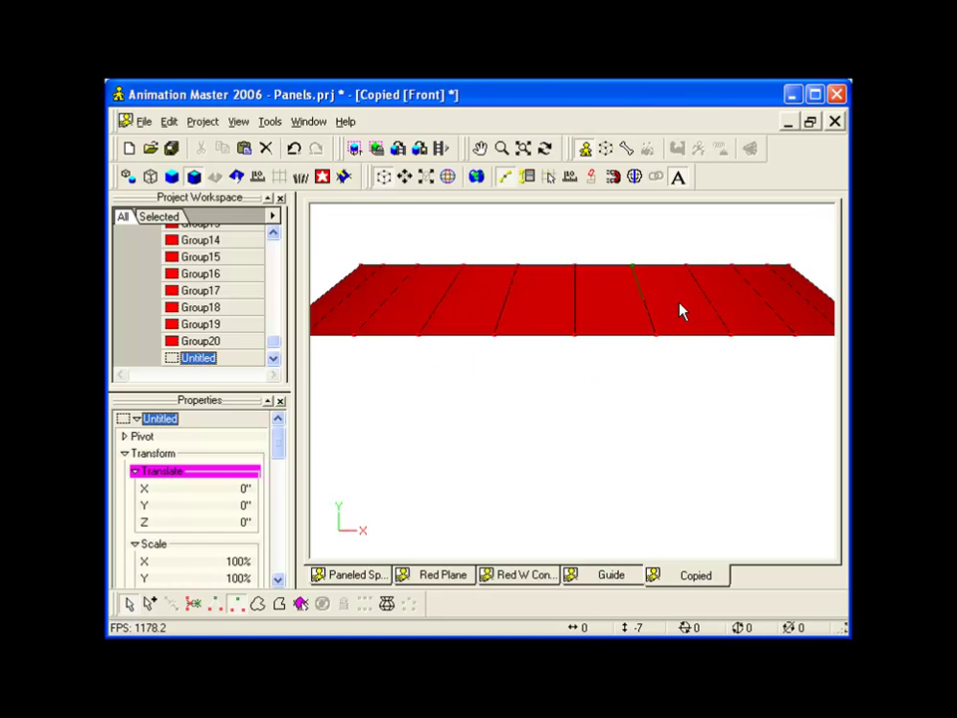
Step: Select the whole two-ring band in the Copied model and delete it
scroll(681, 312, down, 3)
drag(383, 273, 780, 408)
key(Delete)
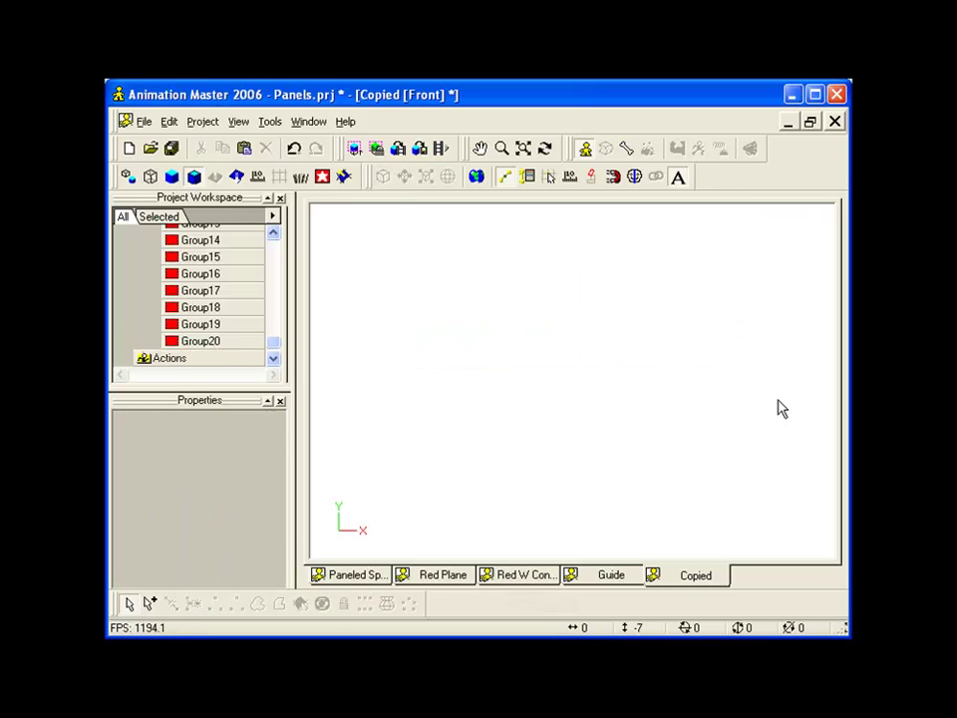
Step: Copy three adjacent full rings of control points near the Guide sphere's top and paste them into the Copied model
click(594, 577)
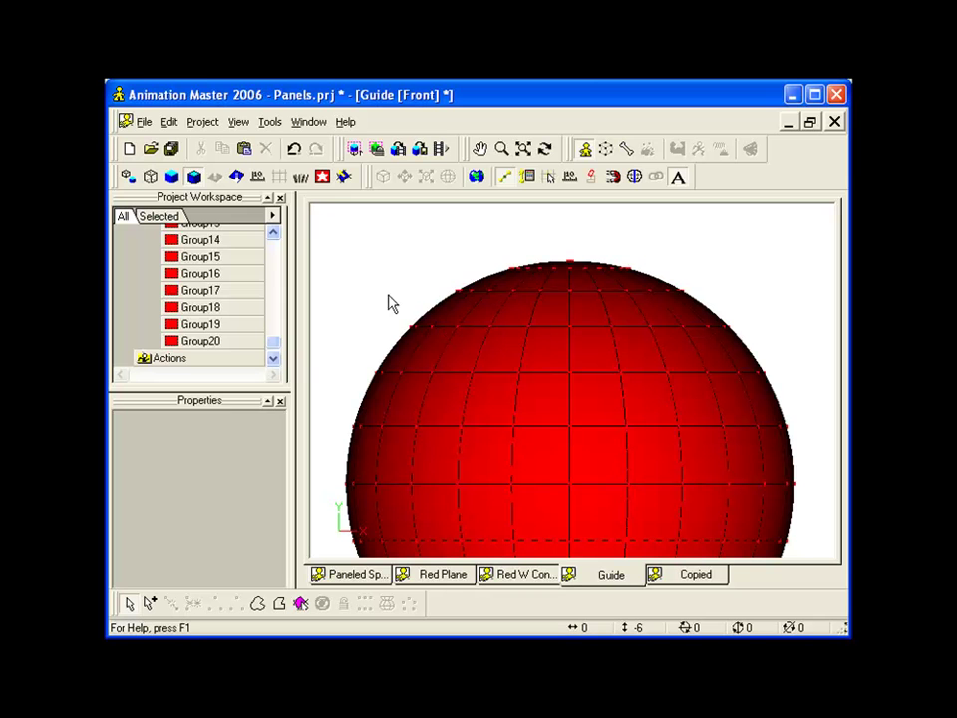
drag(352, 384, 786, 288)
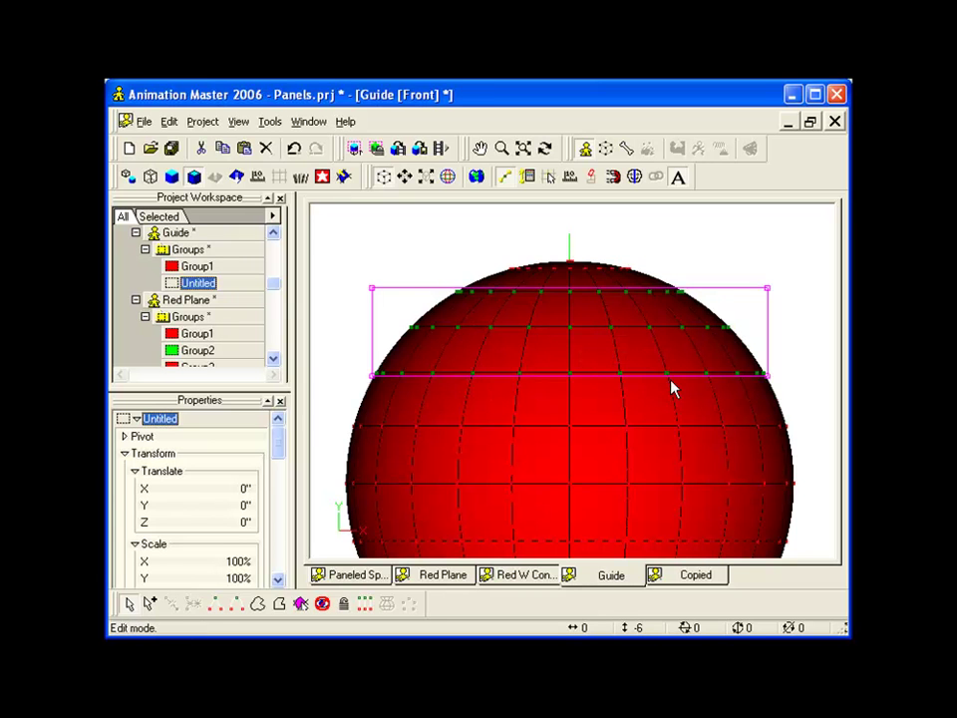
click(698, 577)
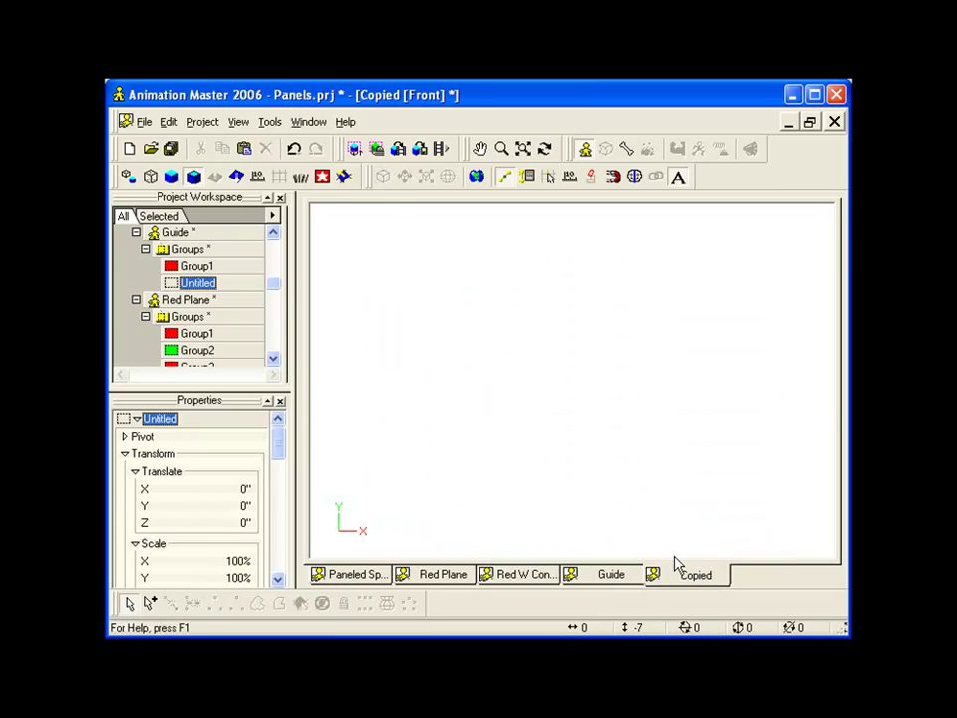
key(ctrl+v)
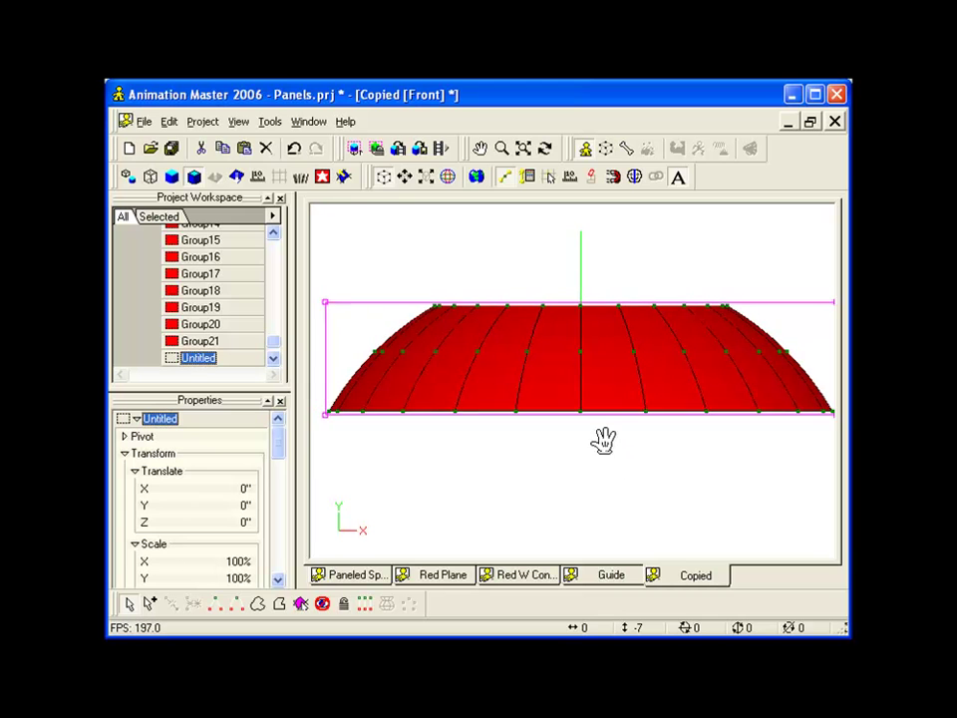
Step: Examine the pasted three-ring band from a bird's-eye angle around one of its middle control points
click(603, 445)
click(581, 356)
key(t)
drag(589, 359, 604, 375)
scroll(594, 370, up, 2)
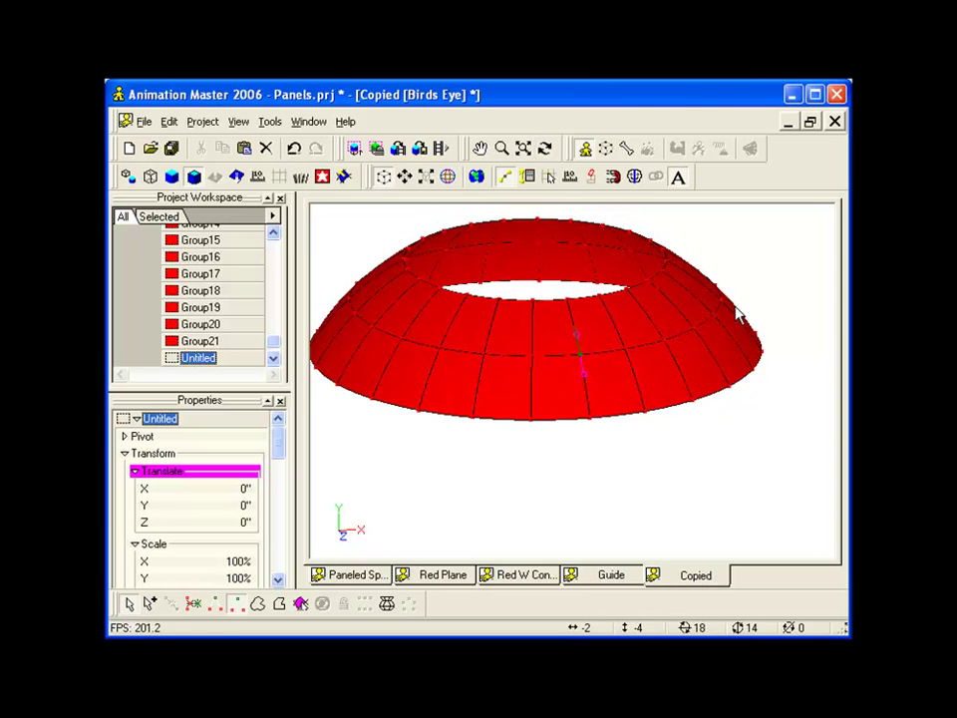
Step: Duplicate the whole three-ring band in place in the Copied model and lock the selected band's control points
scroll(513, 315, down, 2)
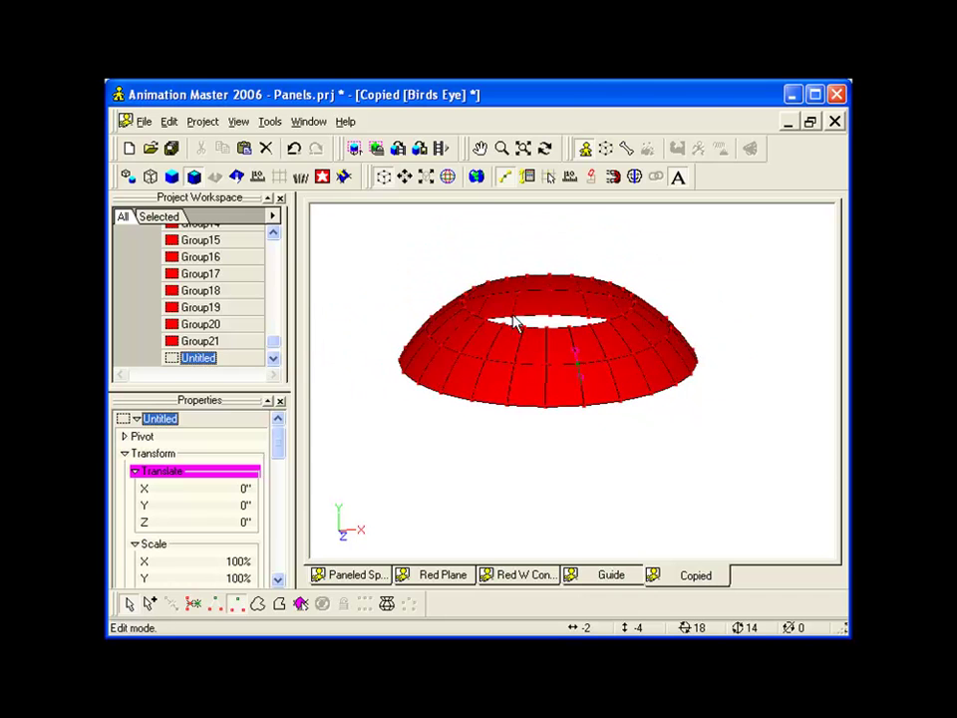
drag(369, 241, 746, 470)
click(169, 122)
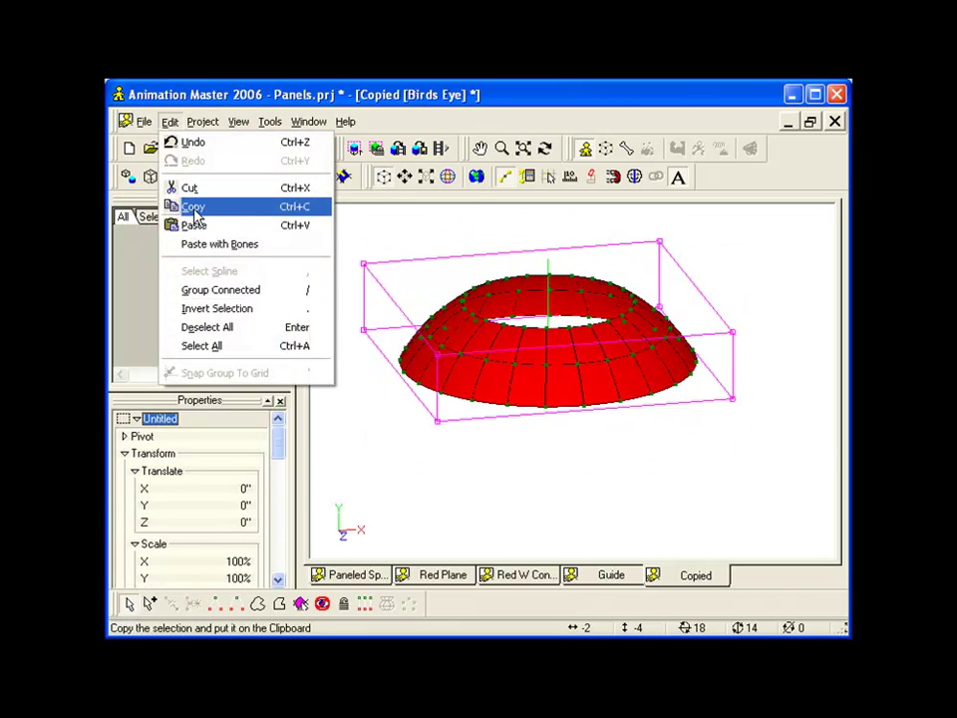
click(193, 206)
click(170, 124)
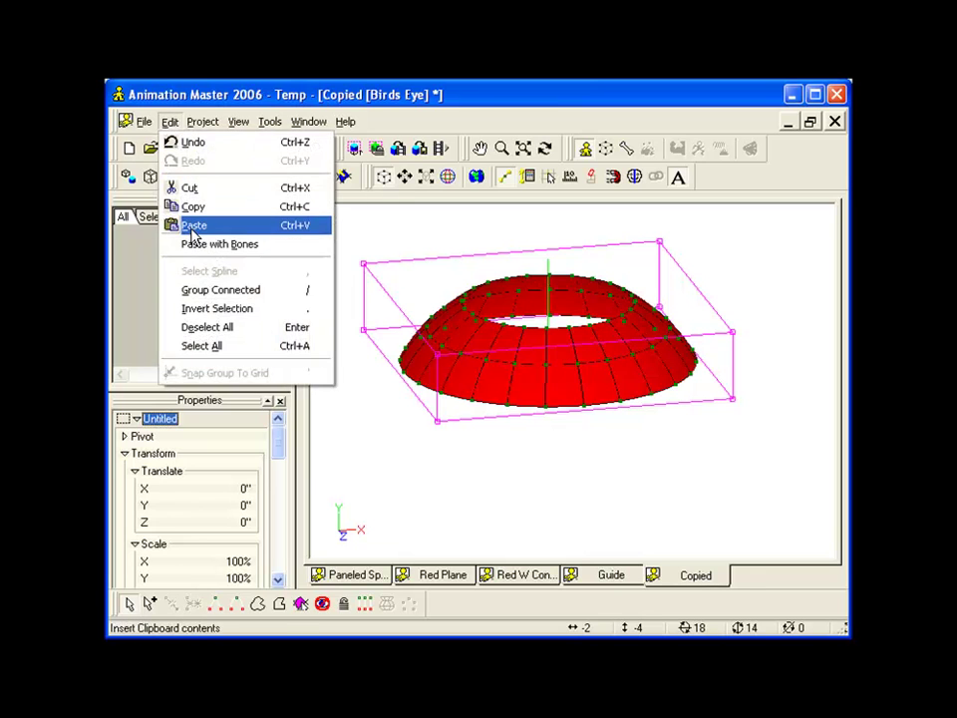
click(192, 223)
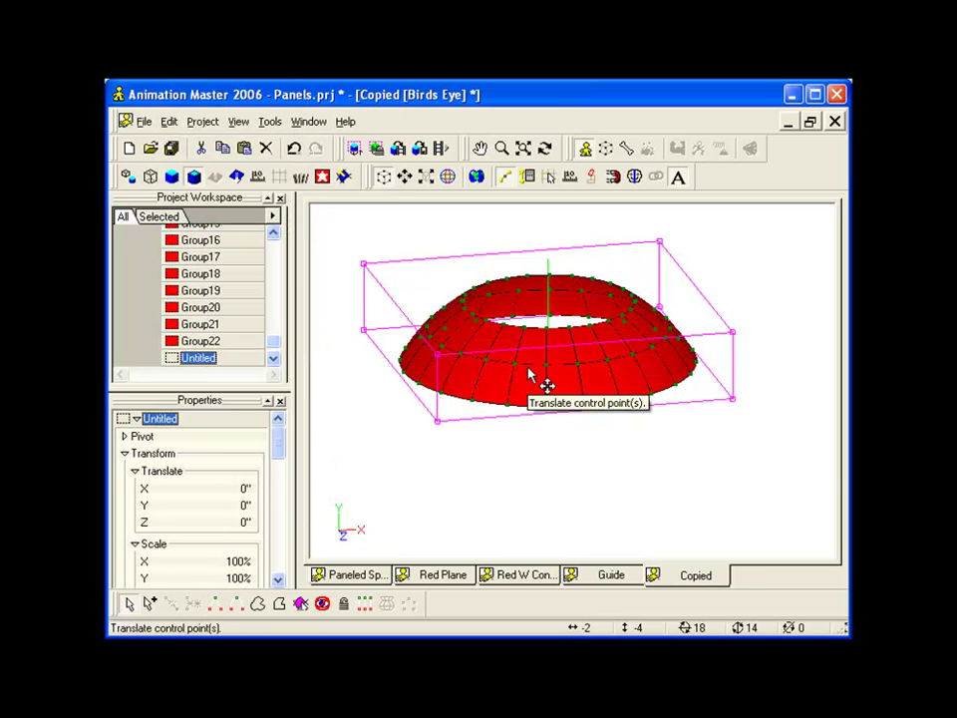
drag(530, 375, 586, 425)
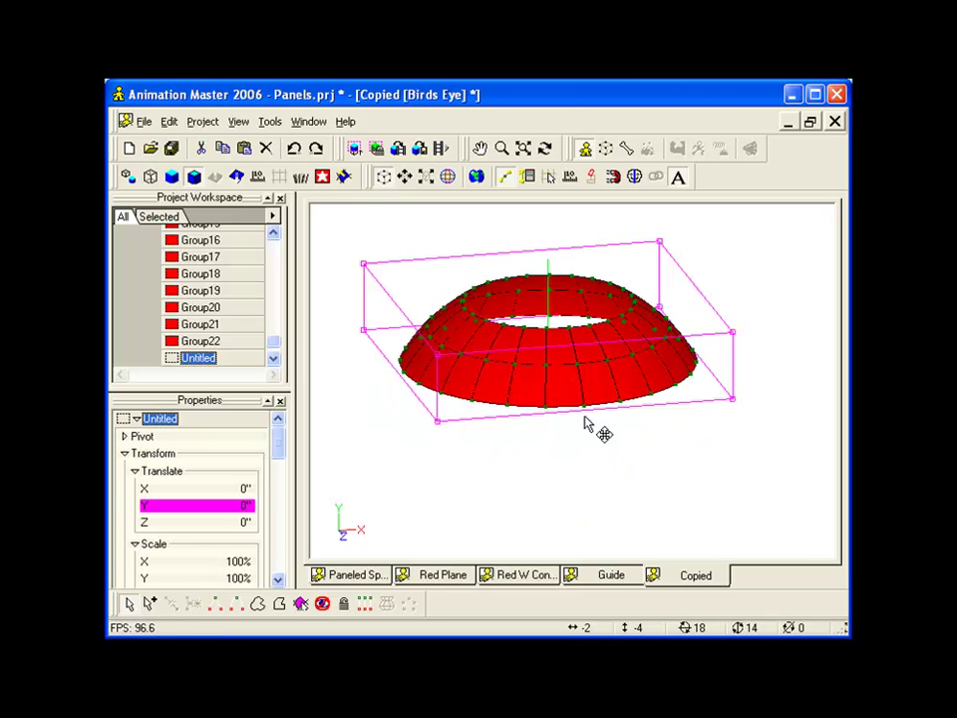
click(344, 604)
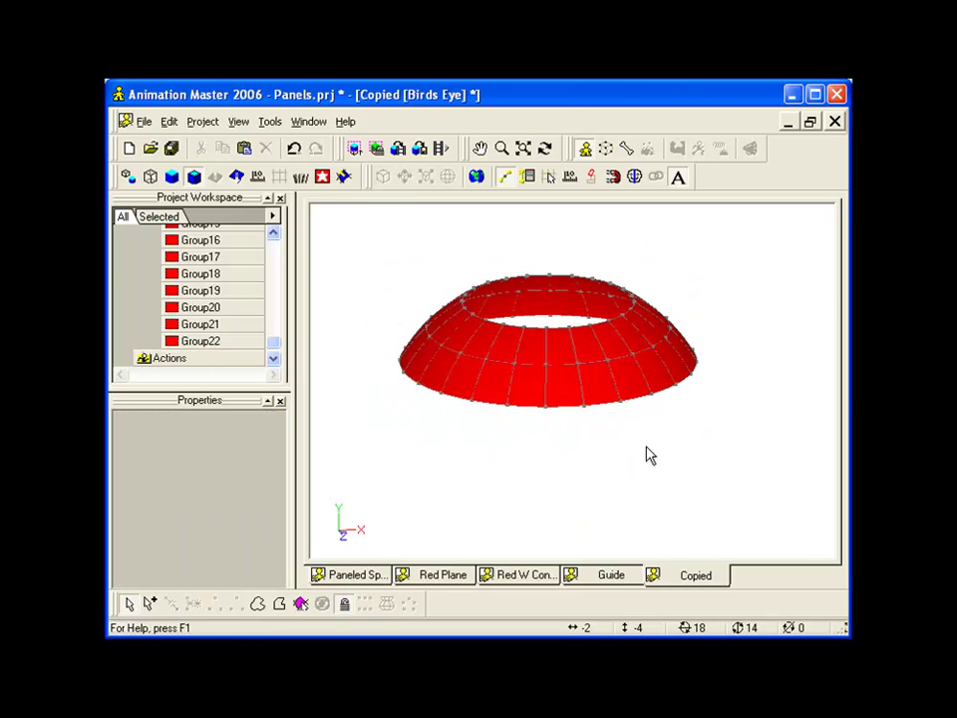
Step: In the top view, try moving the inner ring's front control point away from the locked band and undo the move
key(KP_5)
key(8)
scroll(595, 413, down, 3)
middle_drag(757, 234, 740, 375)
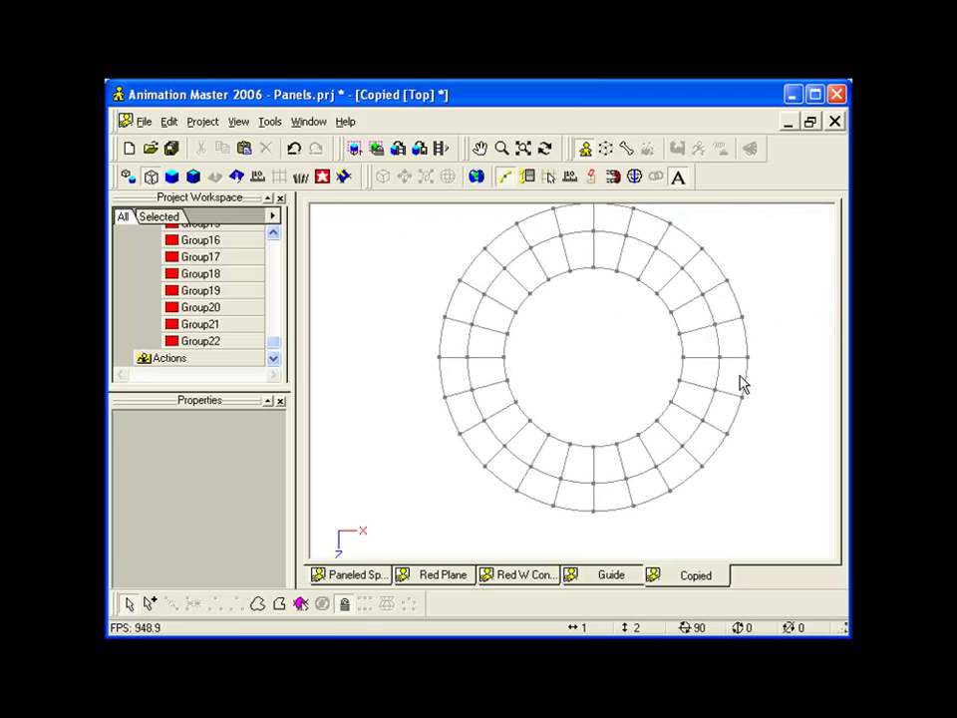
drag(594, 446, 617, 433)
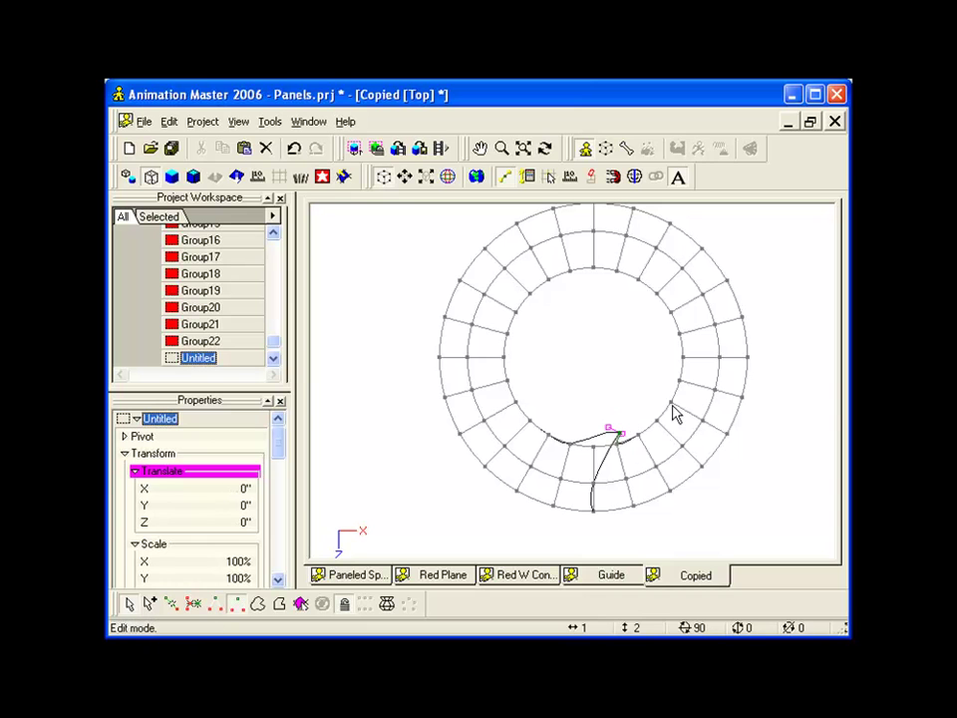
key(ctrl+z)
Step: Adjust the bias of the inner ring's front control point to gamma 2.46° and magnitudes of 111.4%, and unlock the locked band
middle_drag(632, 448, 679, 424)
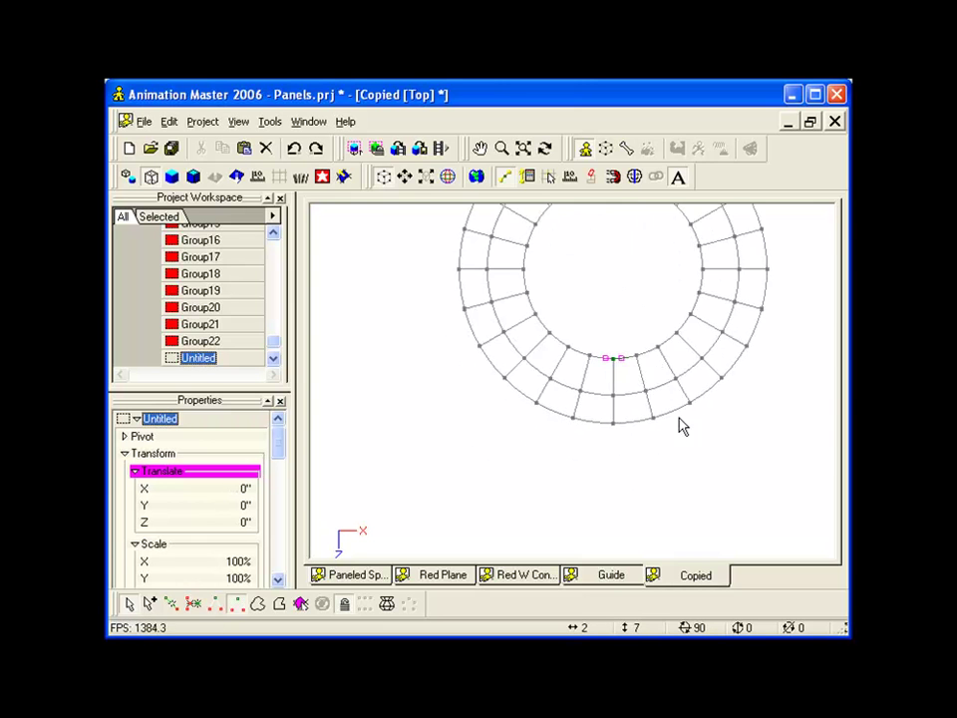
scroll(679, 424, up, 3)
mouse_move(675, 339)
mouse_down()
mouse_move(678, 367)
mouse_move(677, 342)
mouse_up()
scroll(674, 379, down, 3)
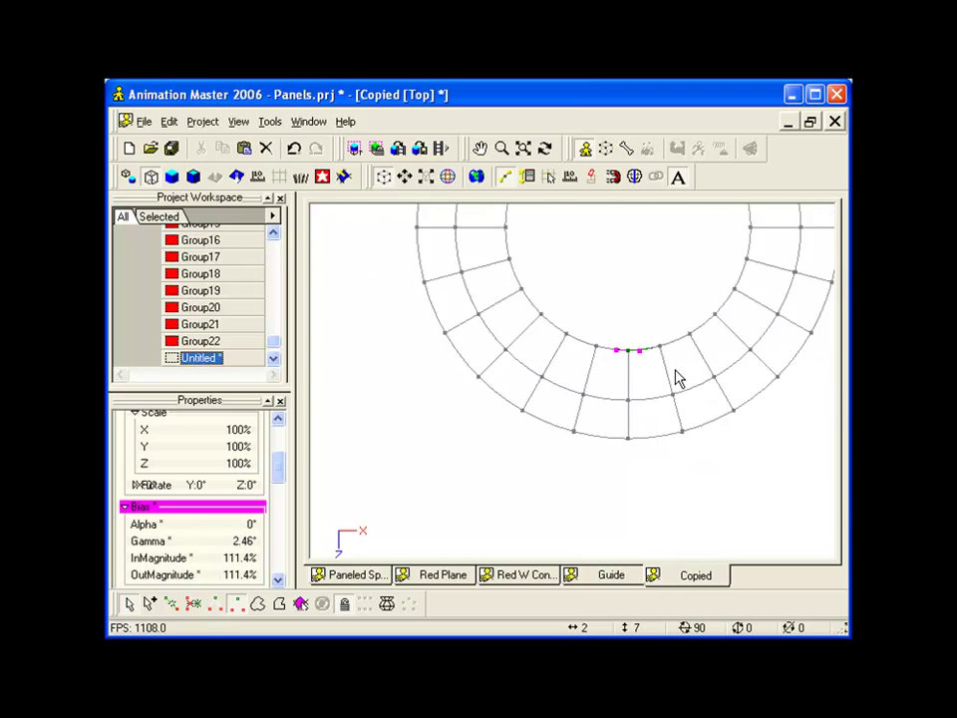
key(1)
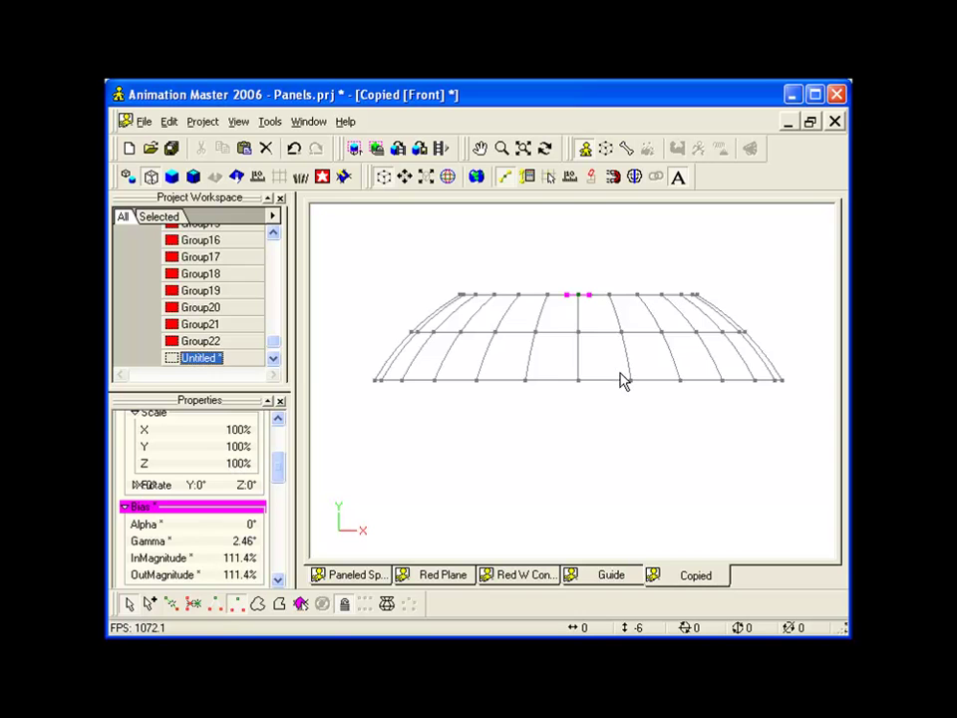
key(ctrl+a)
click(536, 419)
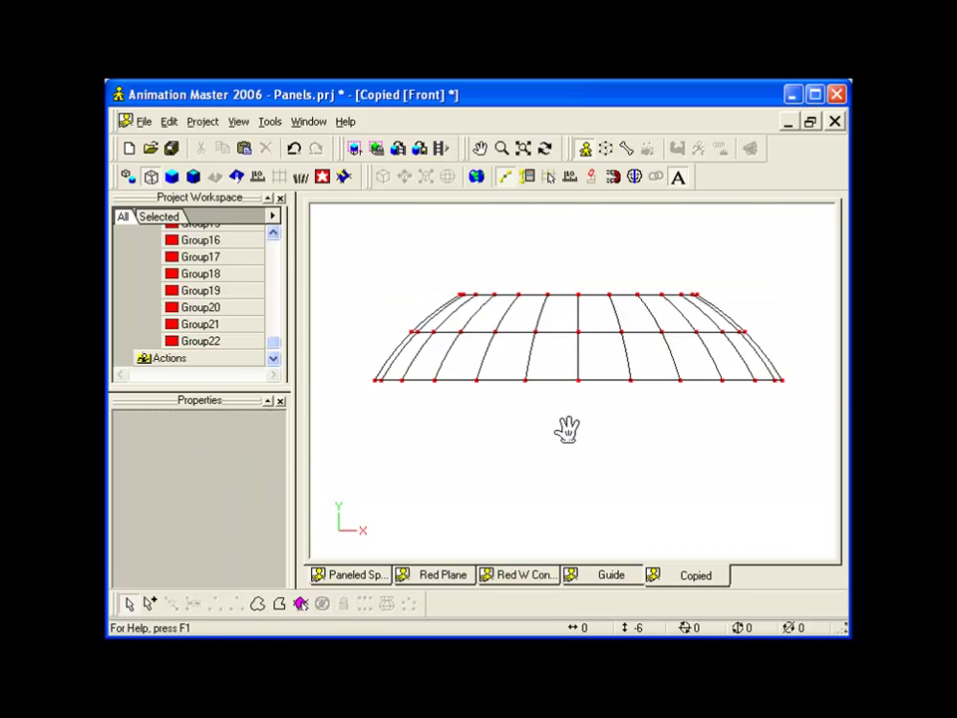
Step: Duplicate the three-by-three block of control points at the band's front centre and move the copied panel straight below the band
scroll(566, 428, up, 5)
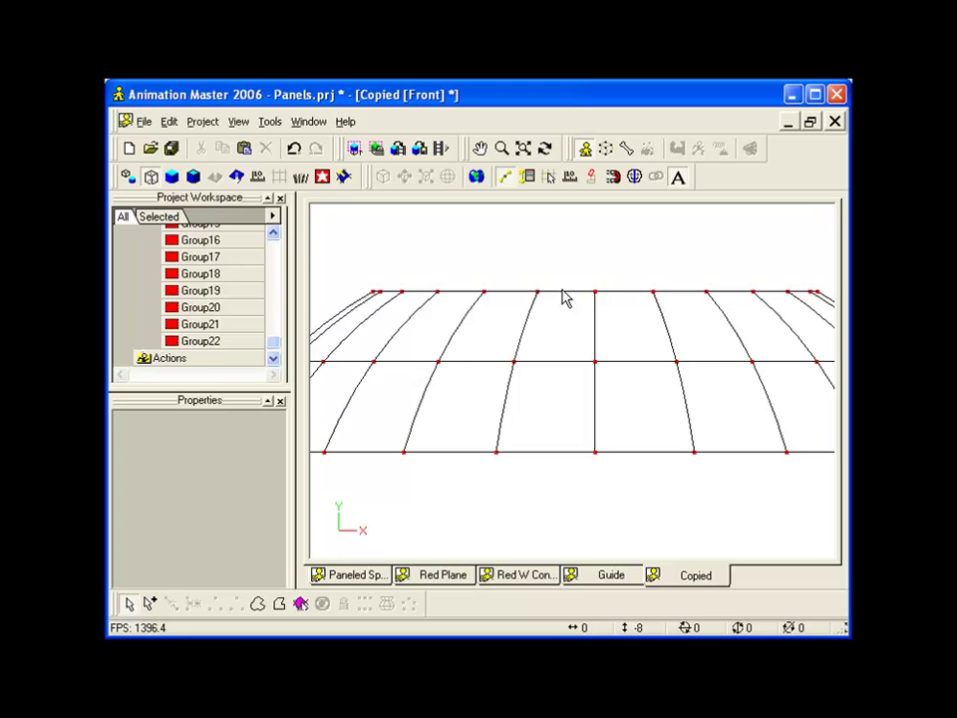
click(595, 295)
key(t)
drag(678, 346, 682, 387)
key(Escape)
drag(496, 252, 706, 560)
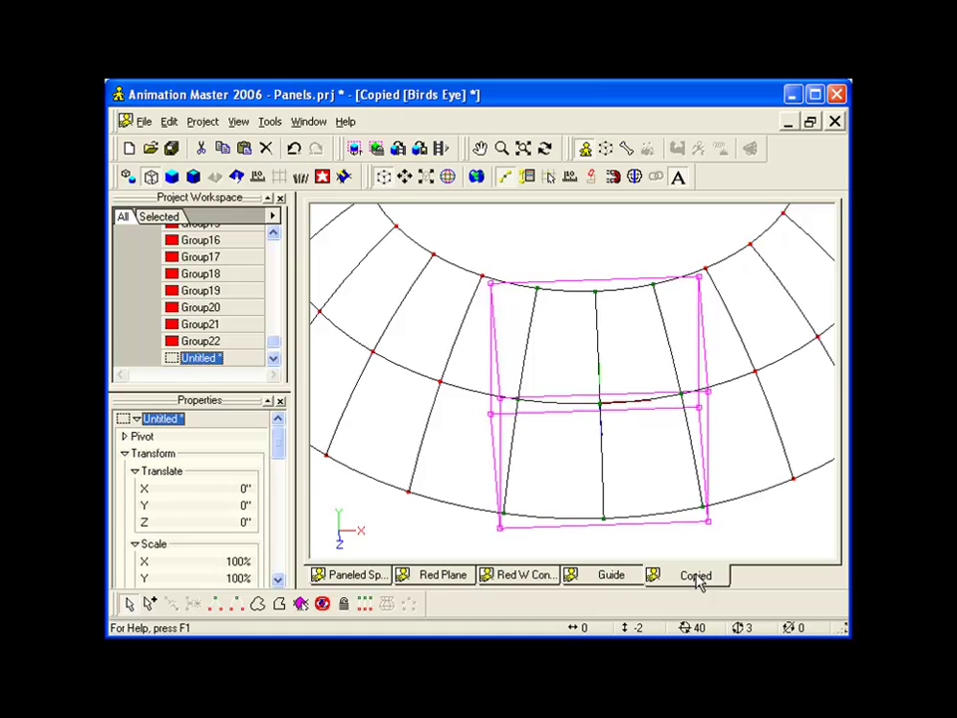
key(1)
scroll(662, 464, down, 4)
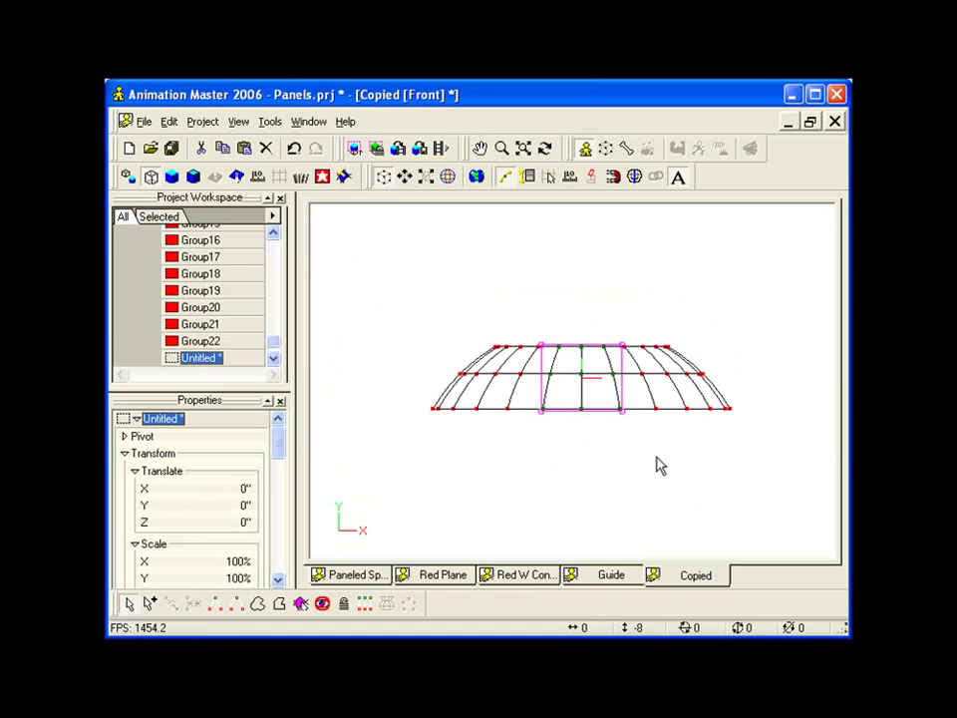
key(ctrl+v)
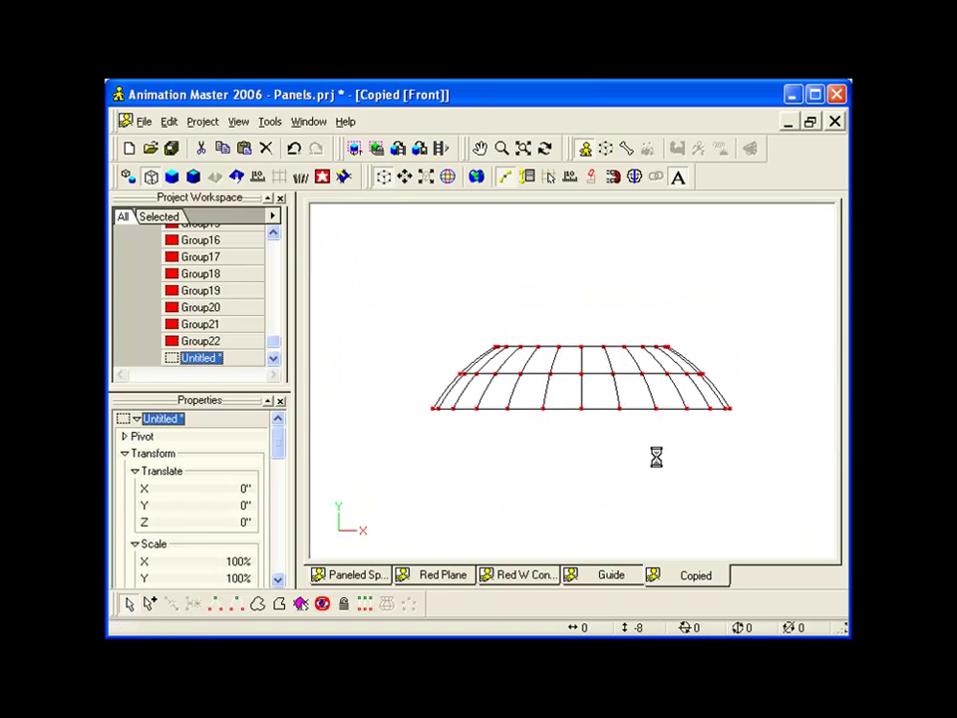
drag(598, 391, 584, 504)
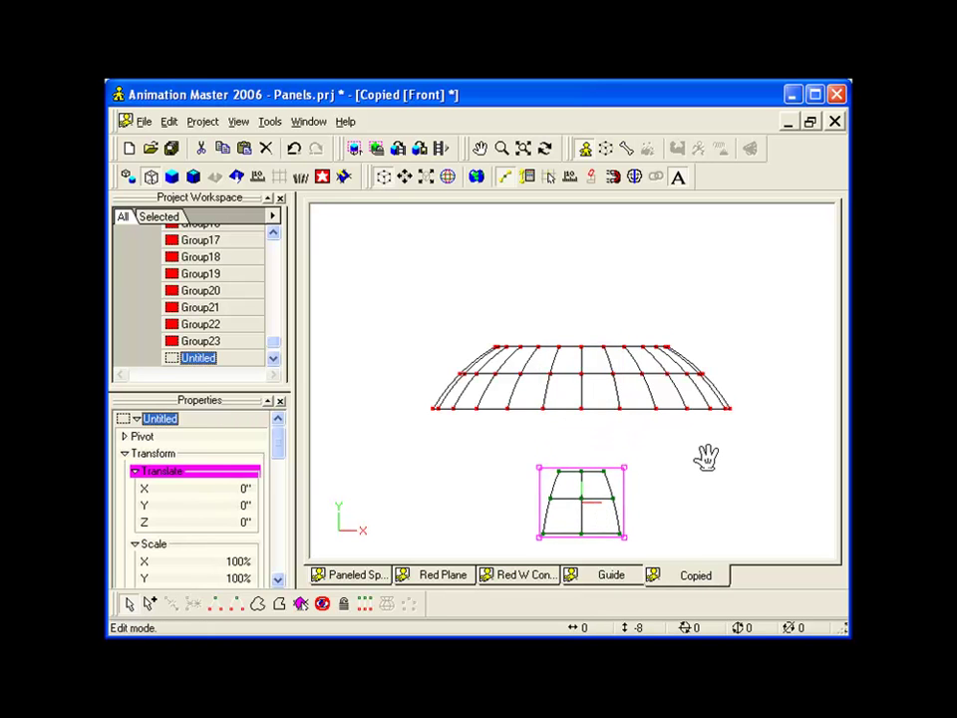
Step: Hide everything in the Copied model except the copied panel and show it enlarged
middle_drag(707, 458, 703, 394)
key(h)
middle_drag(630, 460, 644, 406)
scroll(644, 407, up, 5)
Step: Examine the isolated panel's shaded curvature from a bird's-eye angle around its centre control point
click(656, 369)
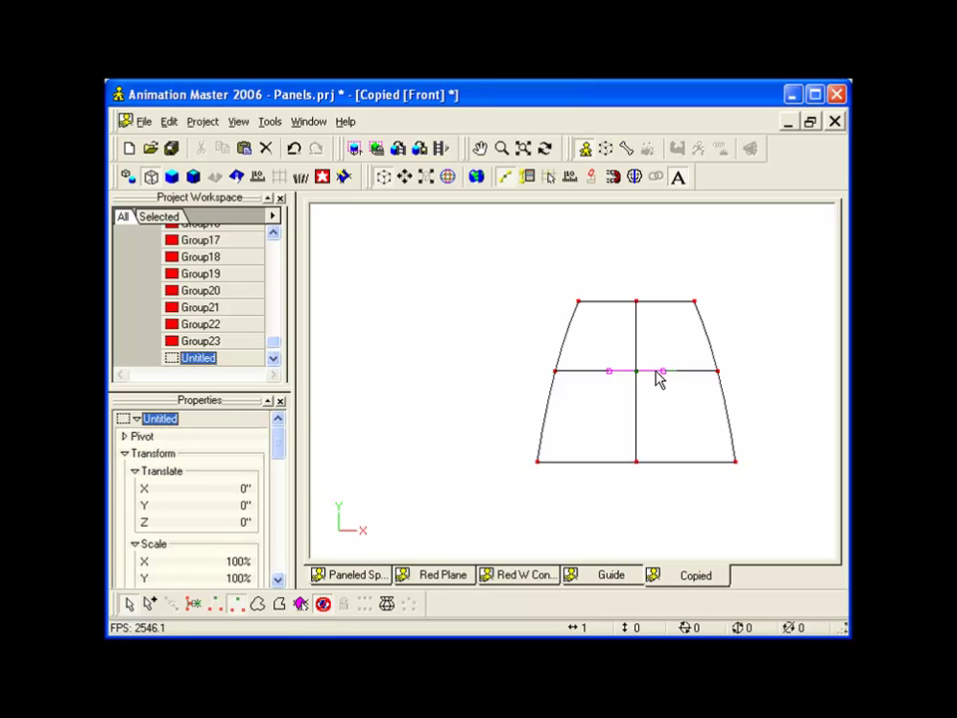
key(9)
key(t)
mouse_move(740, 402)
mouse_down()
mouse_move(752, 405)
mouse_move(675, 420)
mouse_move(626, 391)
mouse_move(611, 423)
mouse_move(684, 423)
mouse_move(743, 406)
mouse_move(760, 475)
mouse_move(742, 444)
mouse_move(650, 396)
mouse_move(726, 417)
mouse_up()
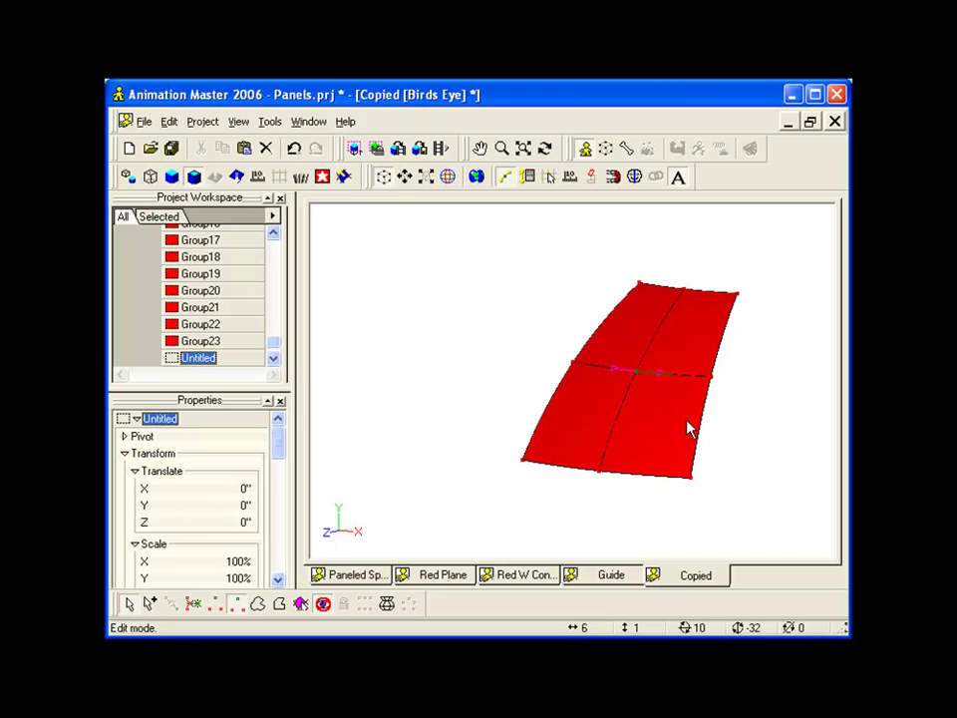
key(1)
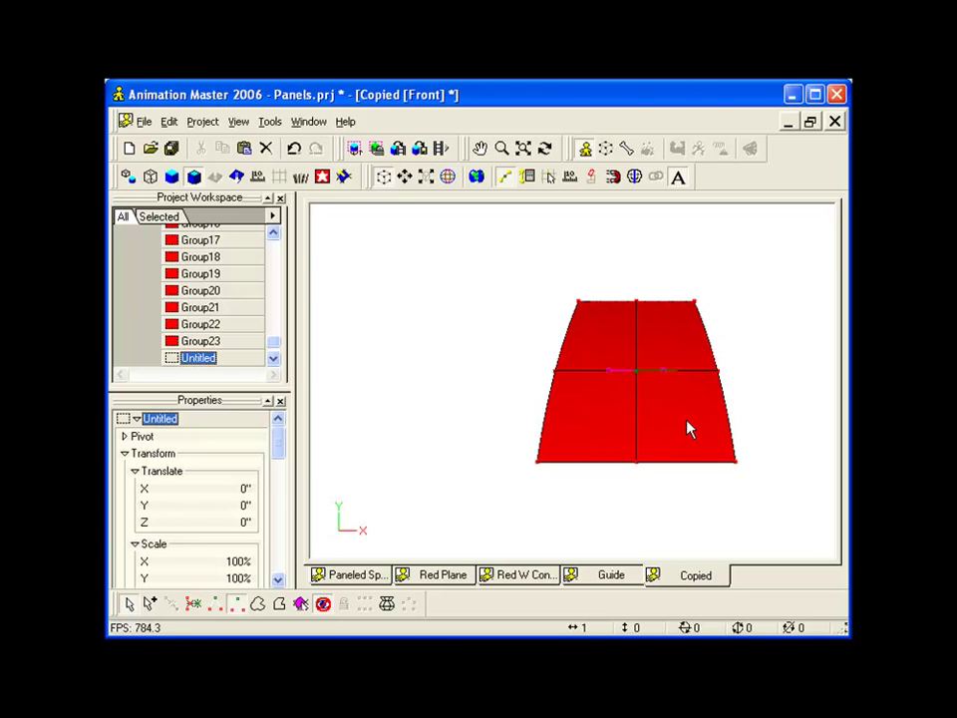
Step: In the right view, extrude the whole panel and offset the new layer by about -0.07" along Z
key(4)
key(shift+z)
scroll(690, 429, down, 7)
click(426, 253)
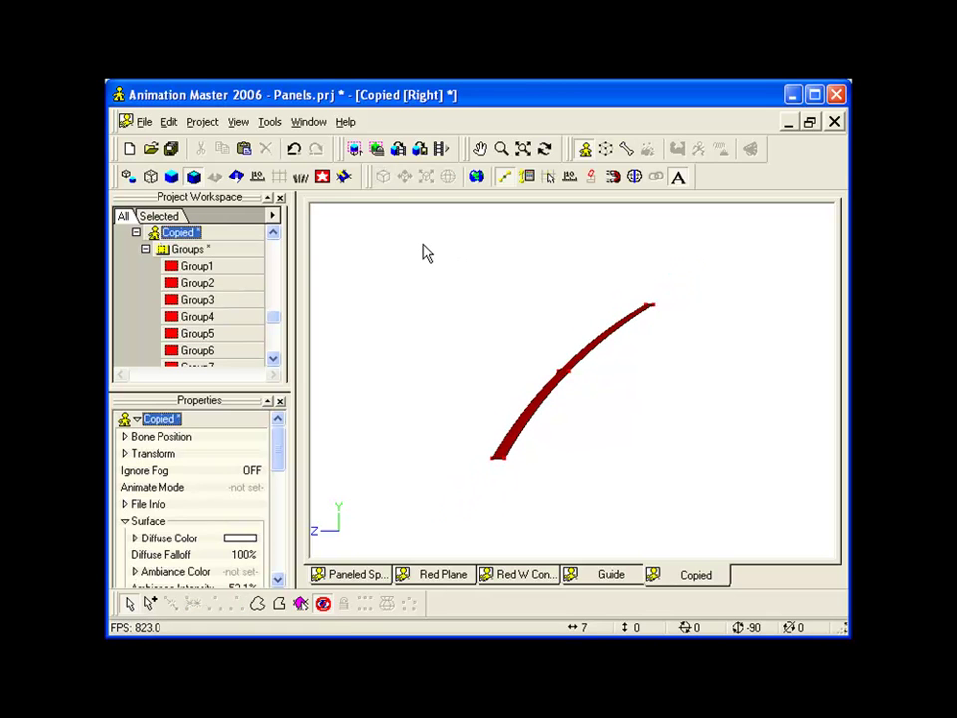
drag(420, 248, 764, 514)
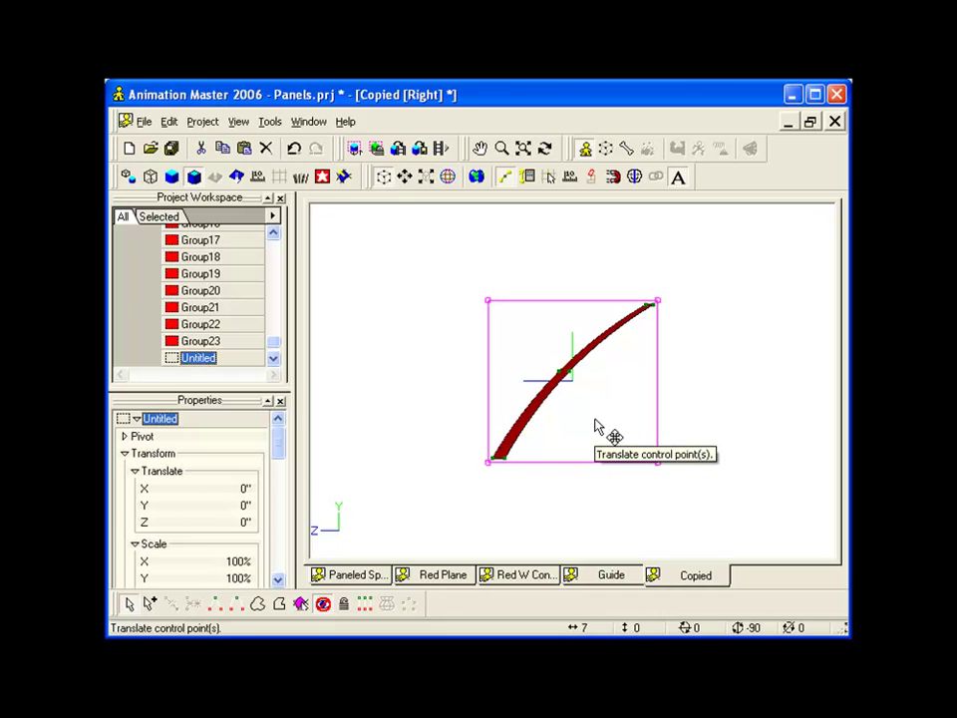
scroll(594, 428, up, 3)
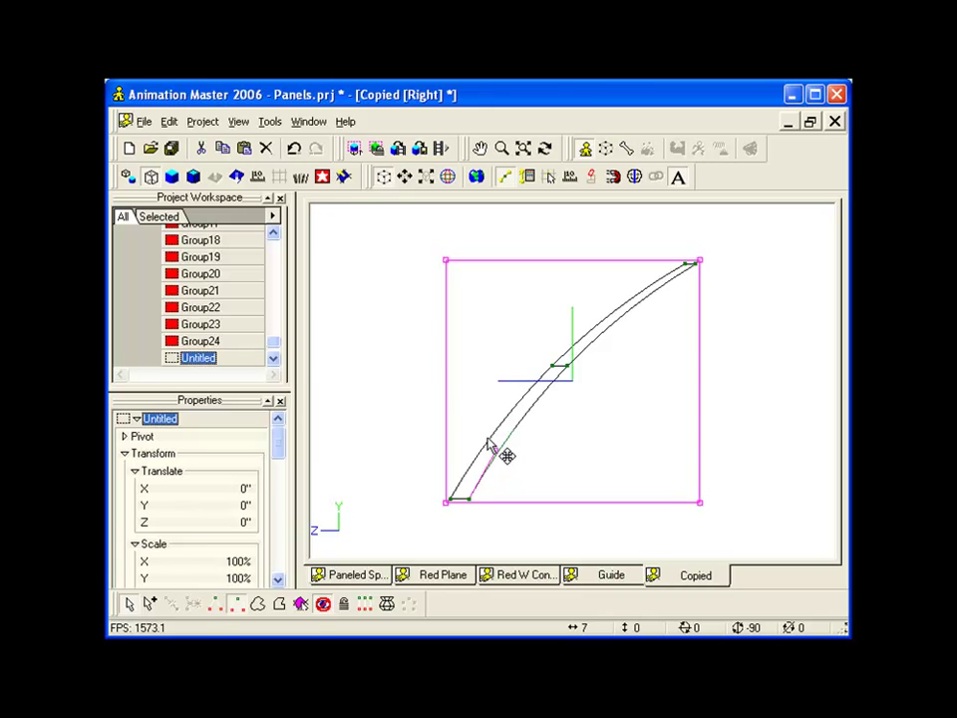
drag(604, 415, 613, 414)
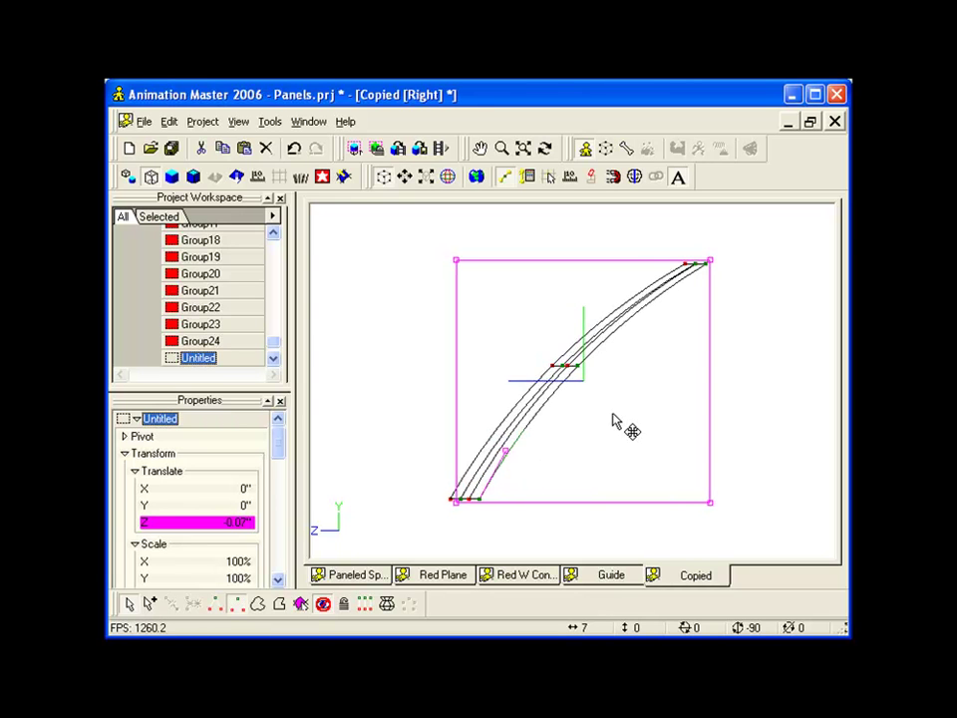
key(0)
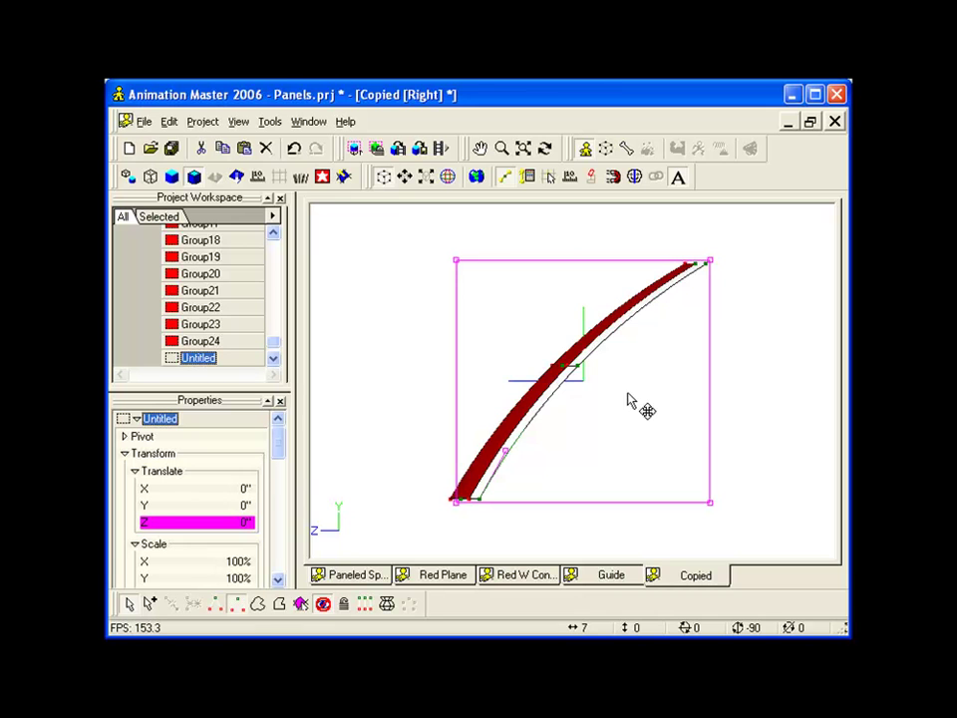
Step: Examine the thickened panel from behind in a shaded bird's-eye view
key(t)
mouse_move(645, 378)
mouse_down()
mouse_move(639, 408)
mouse_move(660, 387)
mouse_move(610, 384)
mouse_move(643, 383)
mouse_move(639, 405)
mouse_move(660, 387)
mouse_move(611, 386)
mouse_move(660, 378)
mouse_up()
key(6)
key(t)
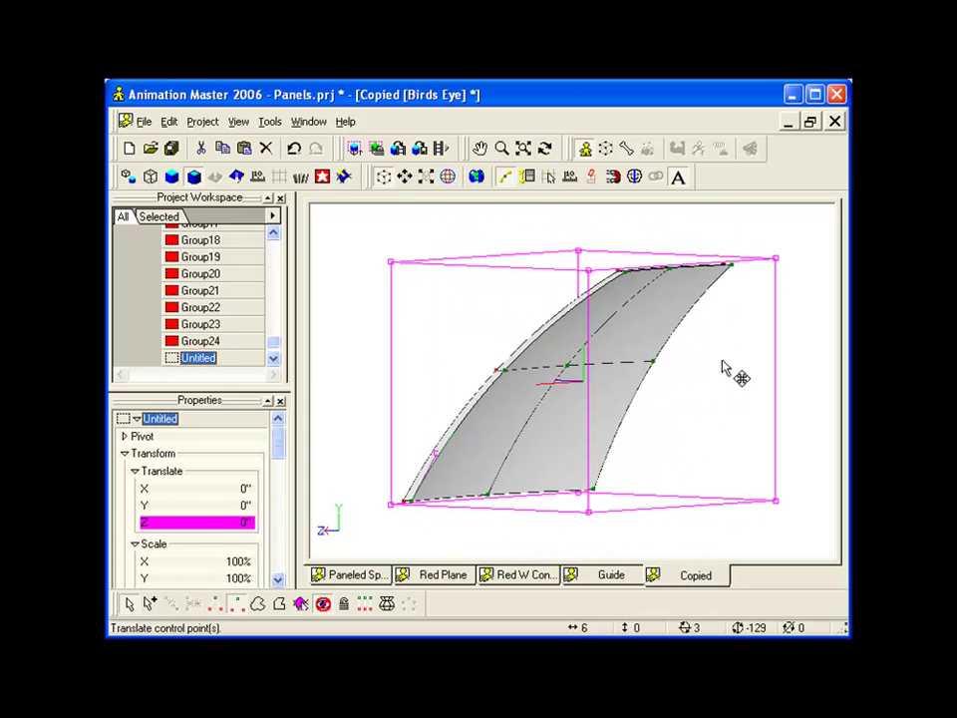
click(803, 359)
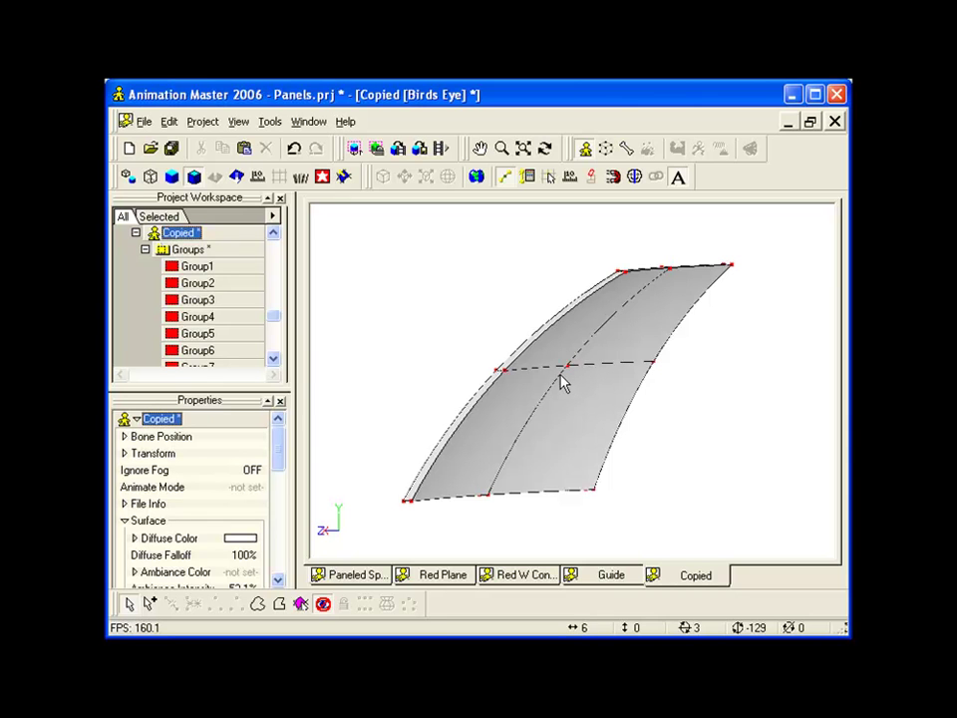
Step: In wireframe, delete the centre control point of the panel's inner layer
key(4)
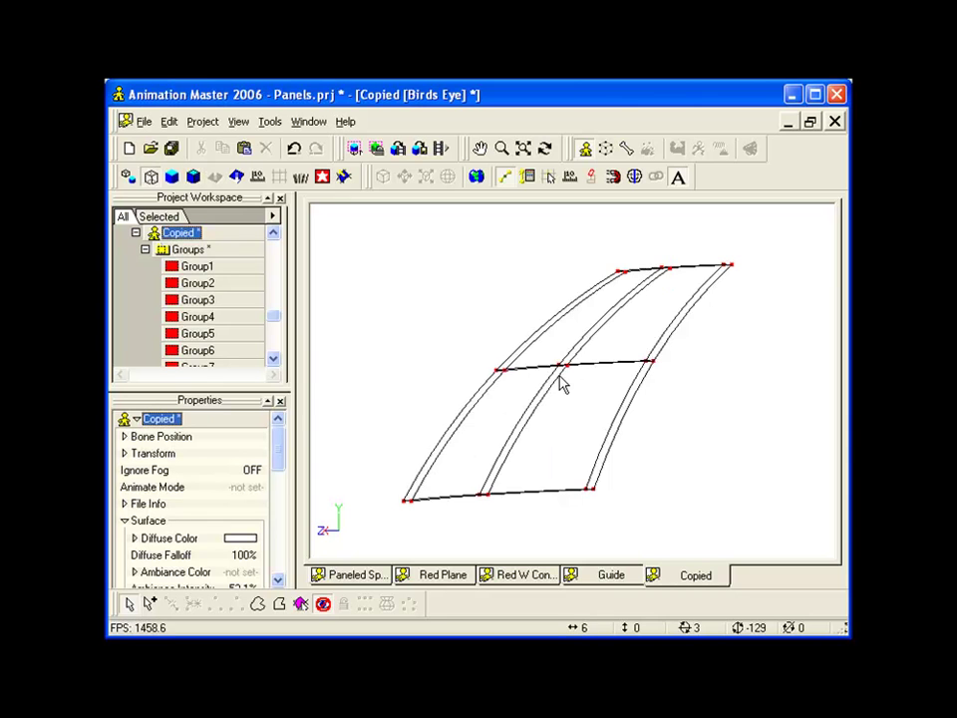
click(572, 368)
key(t)
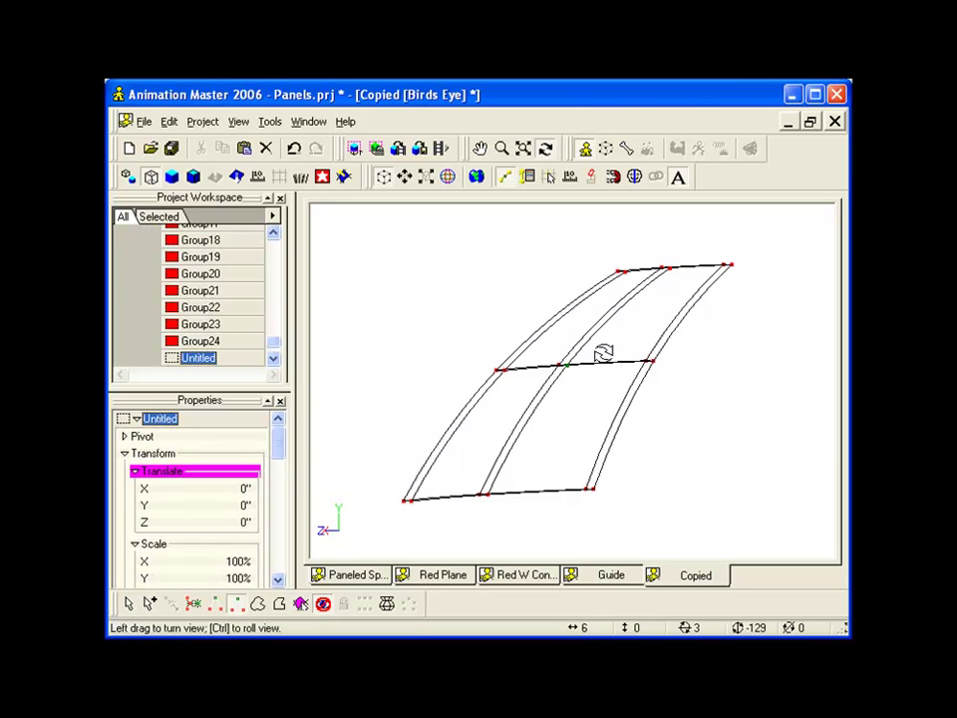
drag(604, 353, 603, 363)
scroll(604, 374, up, 5)
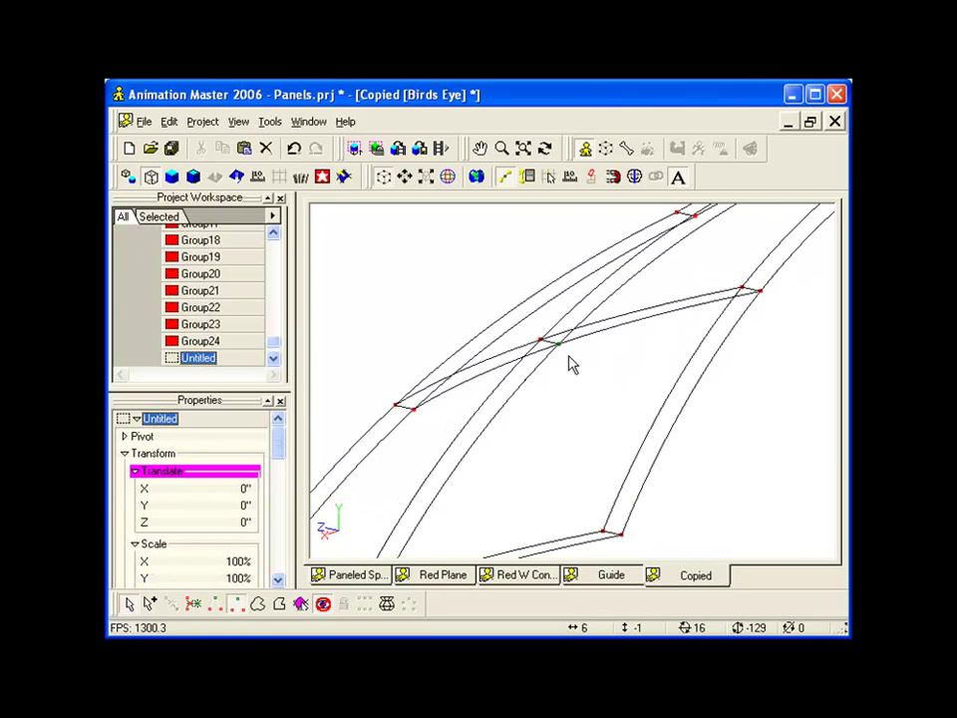
scroll(568, 371, down, 5)
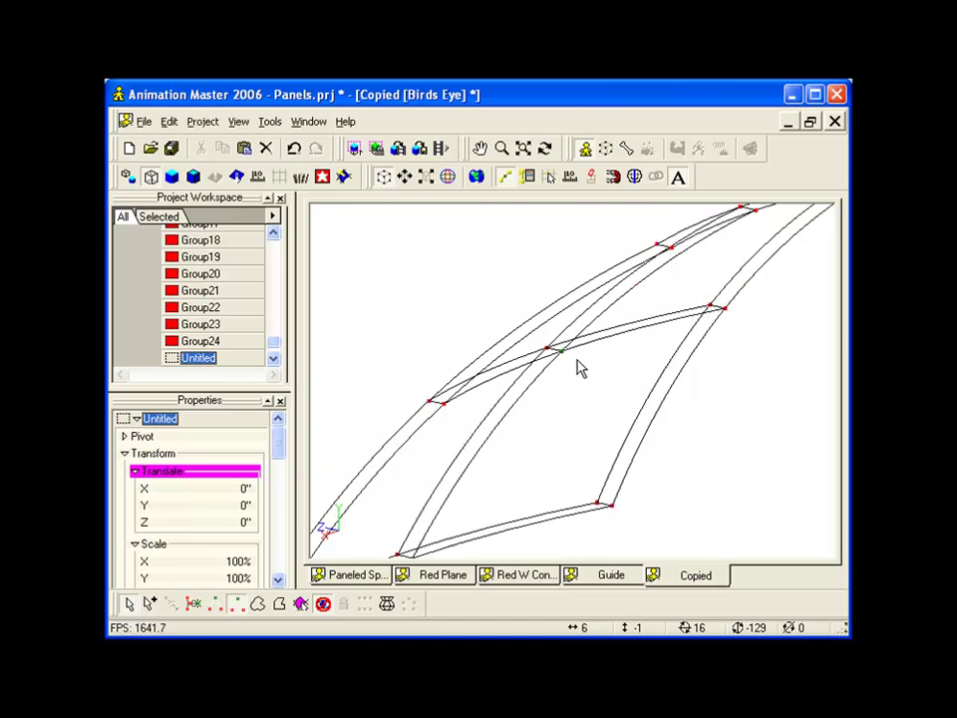
scroll(593, 382, up, 3)
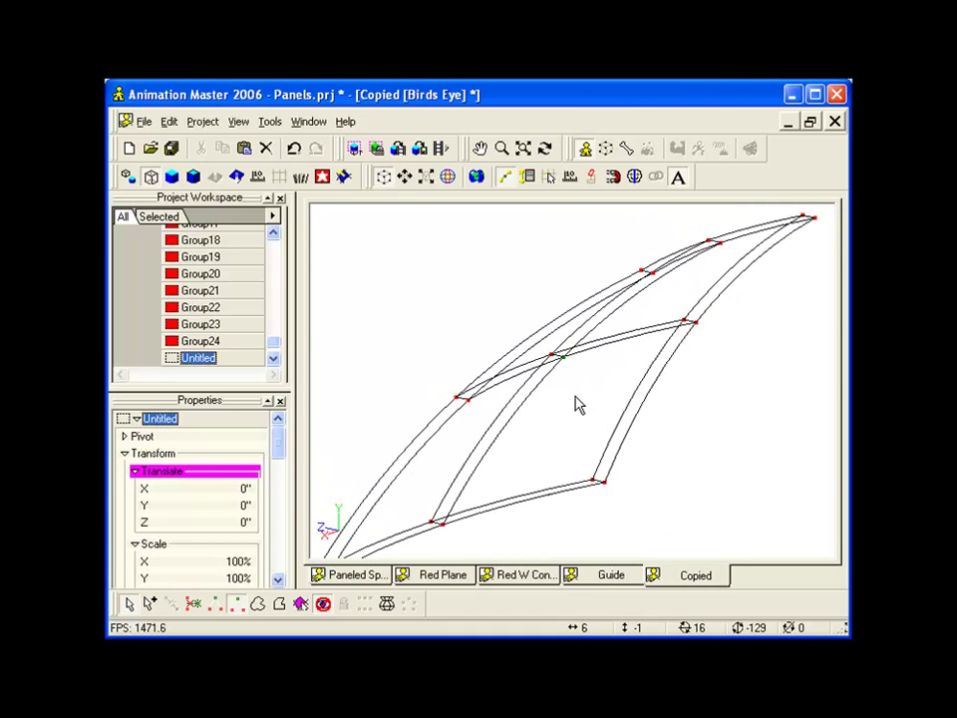
scroll(571, 417, up, 6)
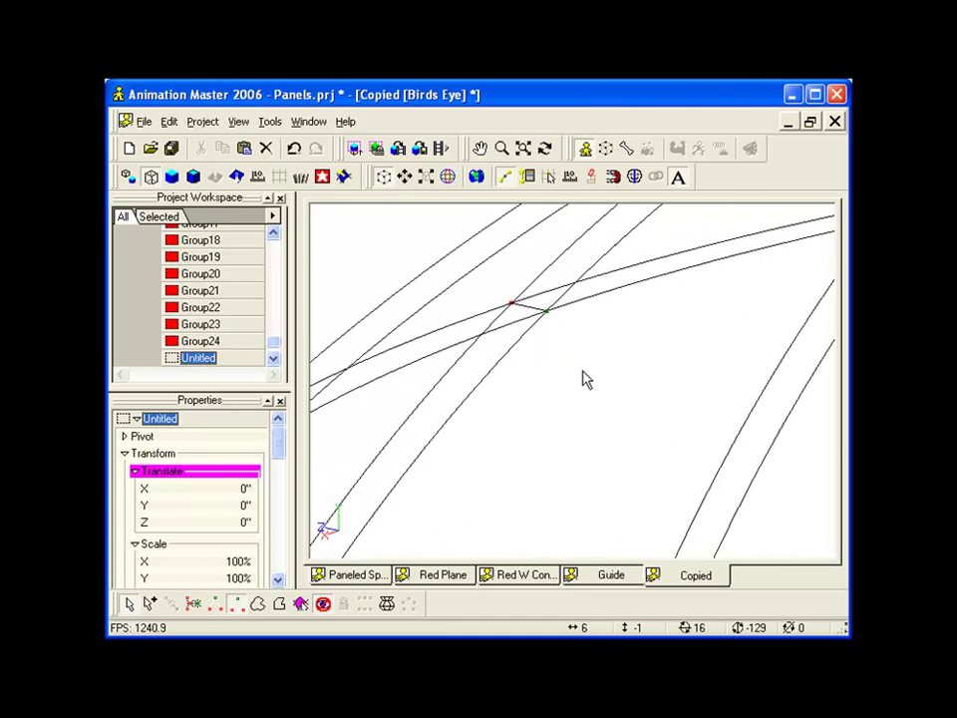
drag(613, 446, 565, 382)
click(678, 391)
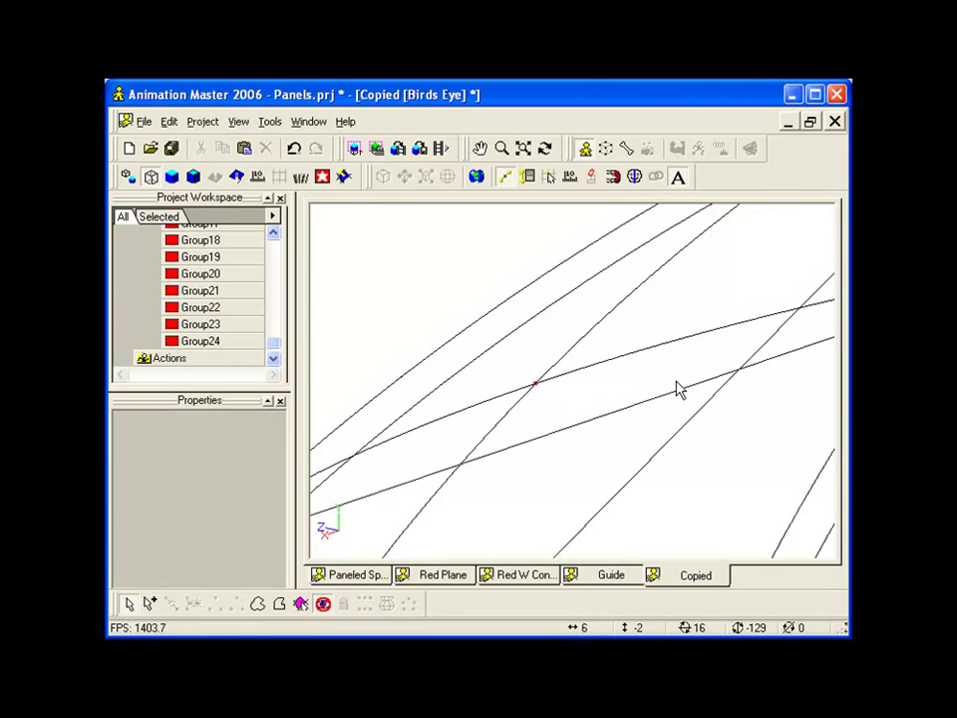
scroll(667, 391, down, 4)
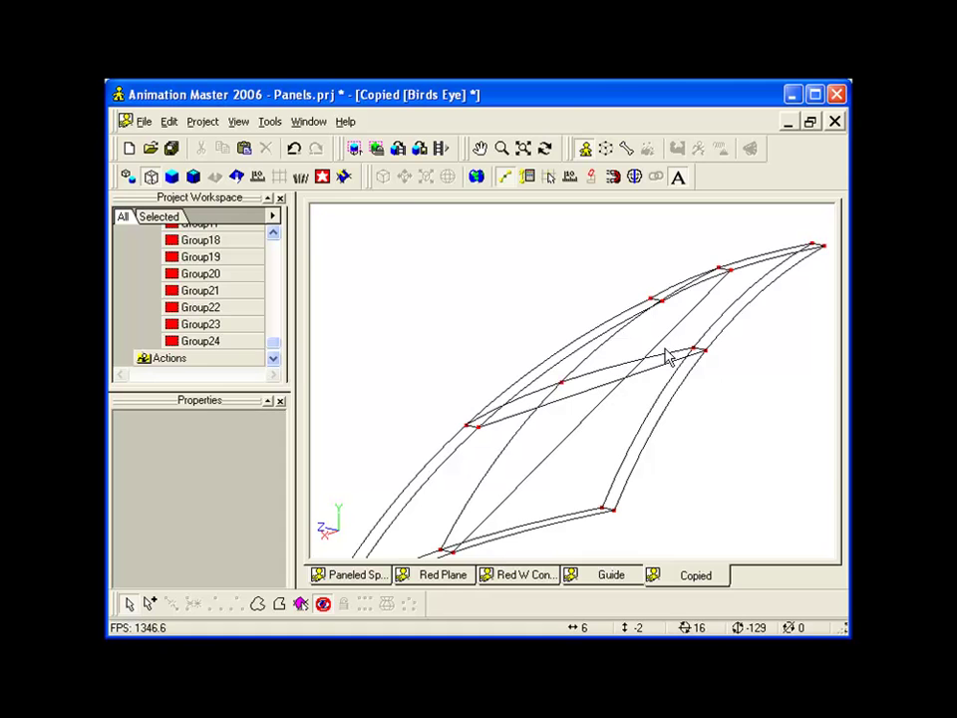
Step: Delete the two leftover splines crossing the middle of the panel's inner layer
click(657, 374)
key(Escape)
click(658, 374)
key(Escape)
click(696, 320)
key(Escape)
scroll(694, 357, down, 4)
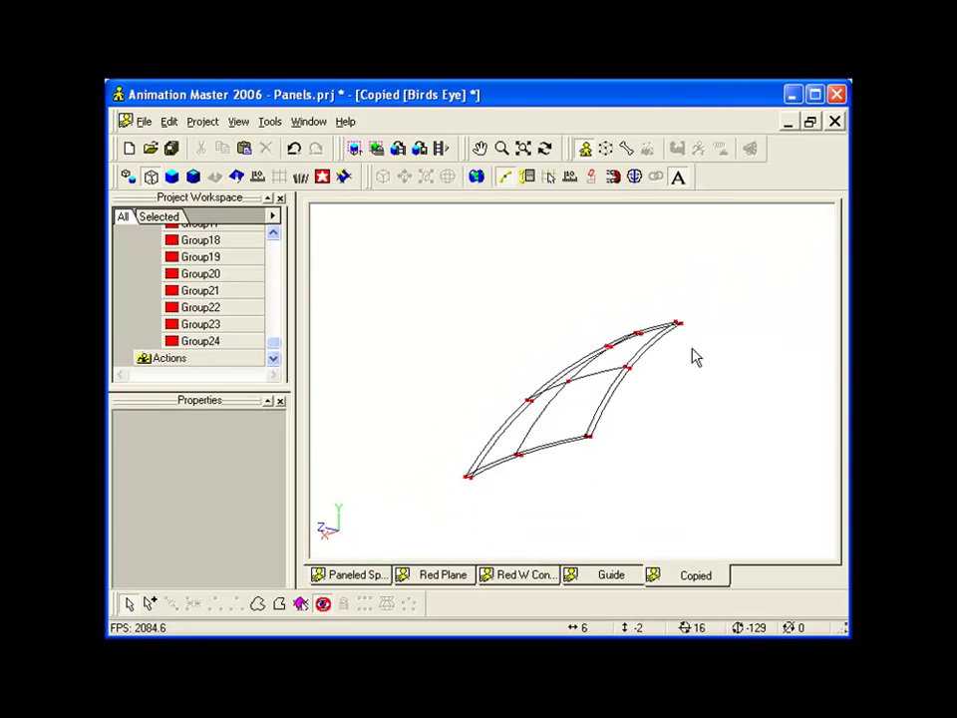
Step: Examine the cleaned-up panel in shaded mode from behind and from the front
key(0)
click(541, 405)
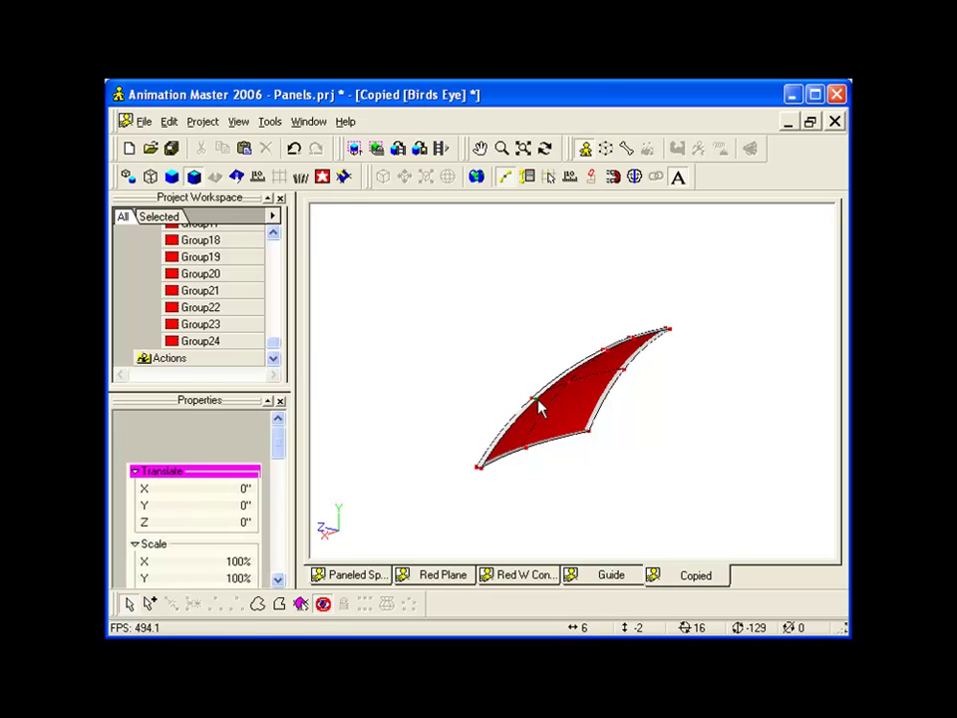
key(t)
drag(570, 400, 755, 378)
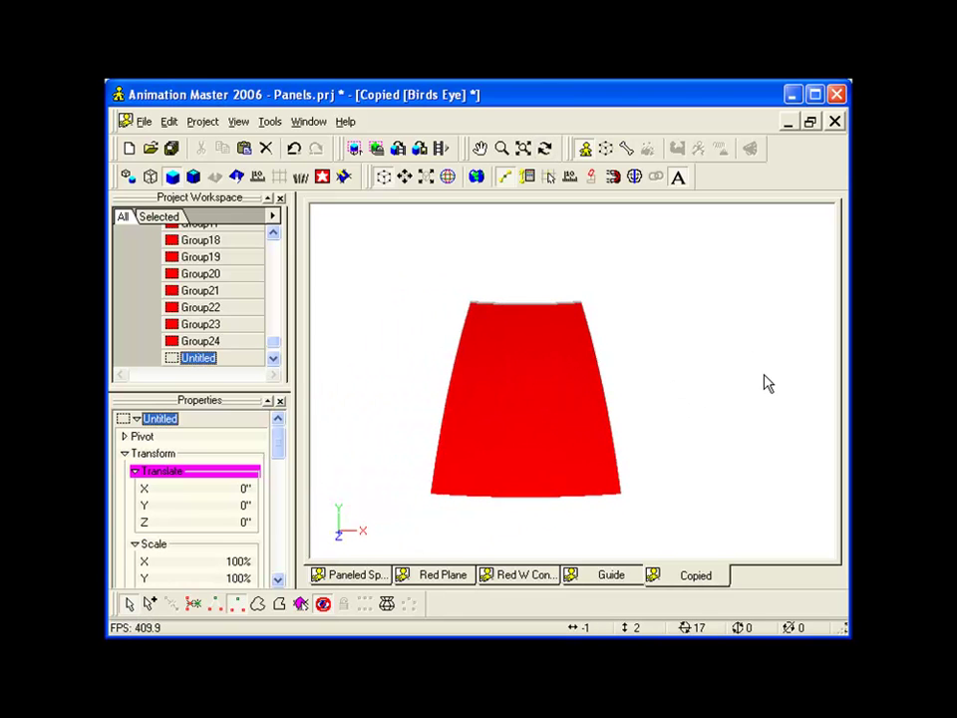